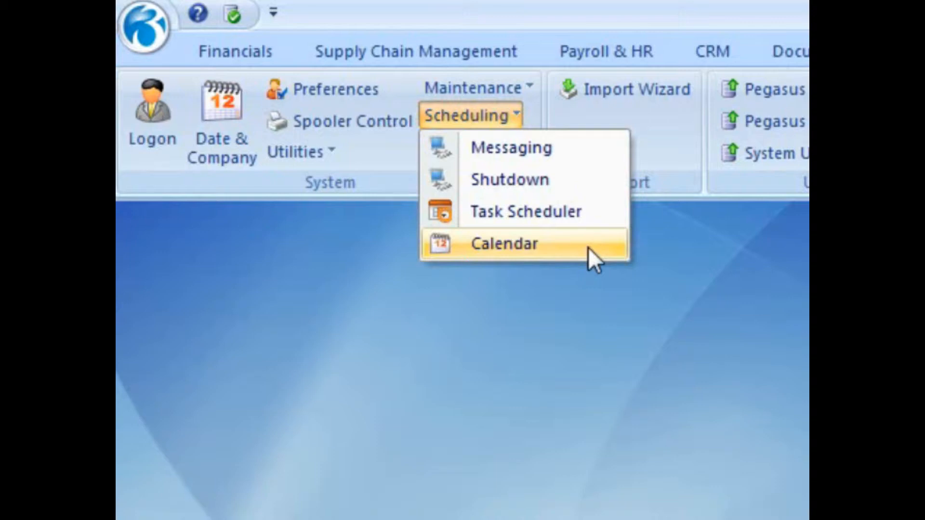
# Open the Task Scheduler and begin a new task in the Task Schedule Editor
pyautogui.click(590, 218)
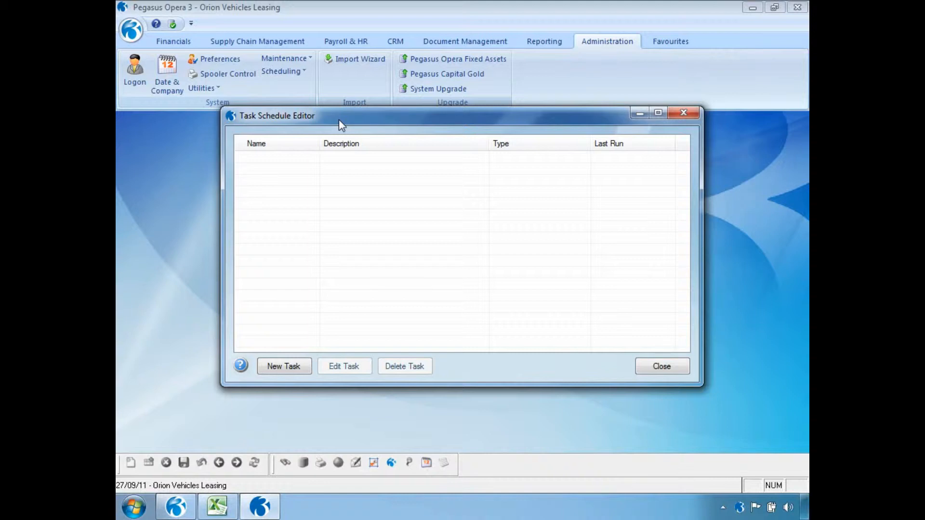
pyautogui.click(266, 366)
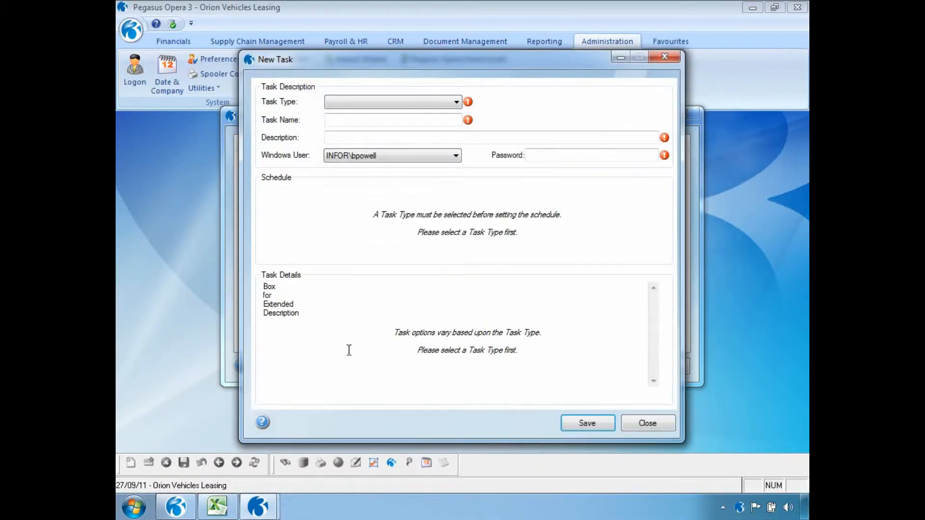
# Make the task a System - Backup Databases job named Dailybackup, described Opera3, with the Windows password
pyautogui.click(456, 102)
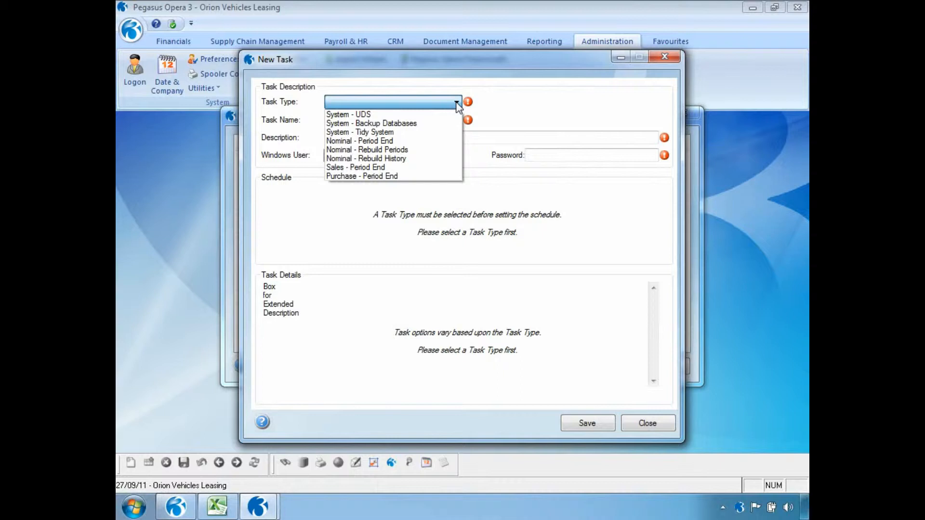
pyautogui.click(406, 123)
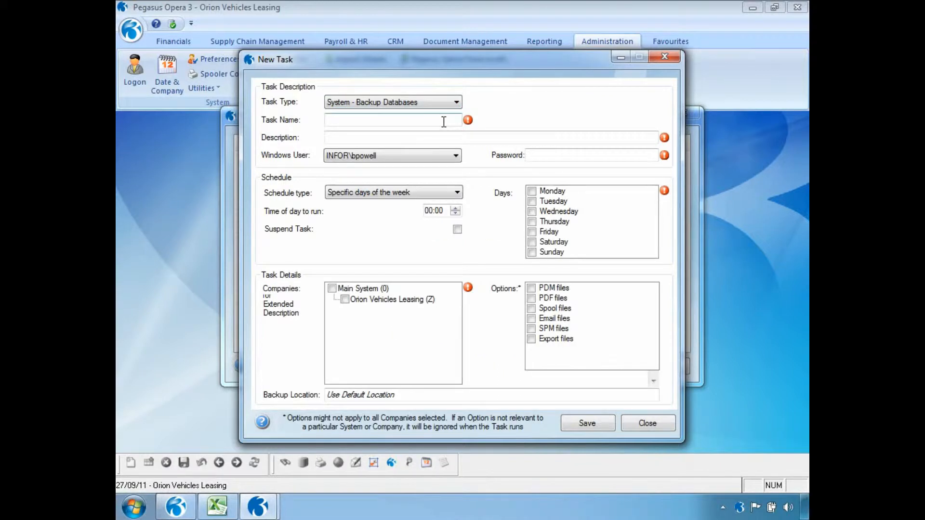
pyautogui.click(406, 121)
pyautogui.write('Dailybackup')
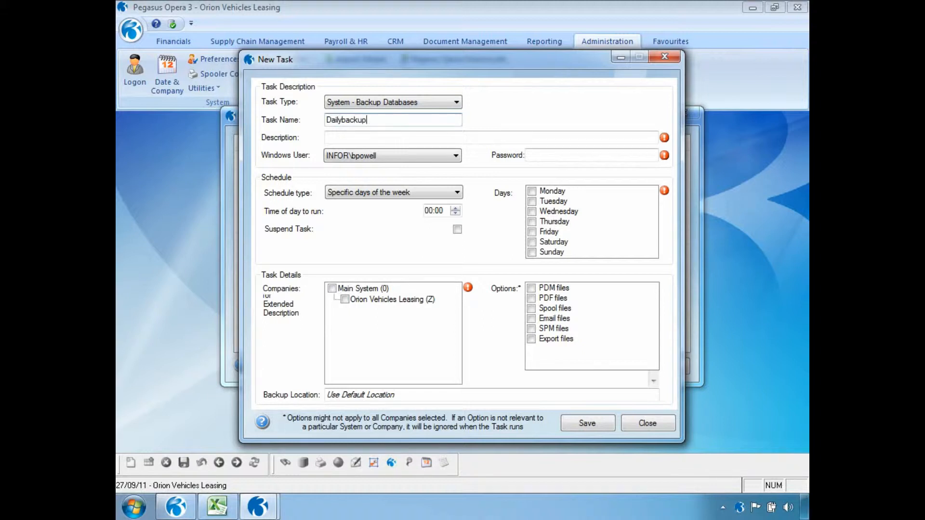
pyautogui.press('Tab')
pyautogui.write('Opera3')
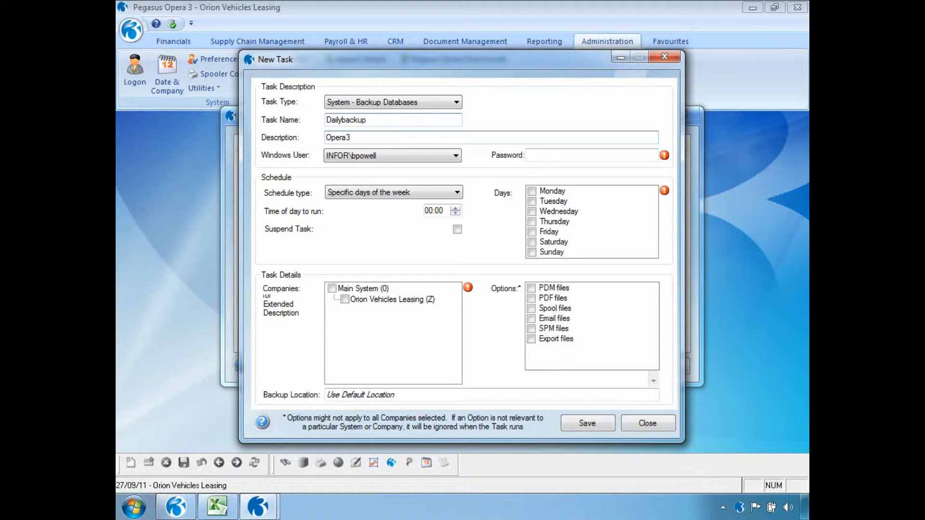
pyautogui.click(541, 157)
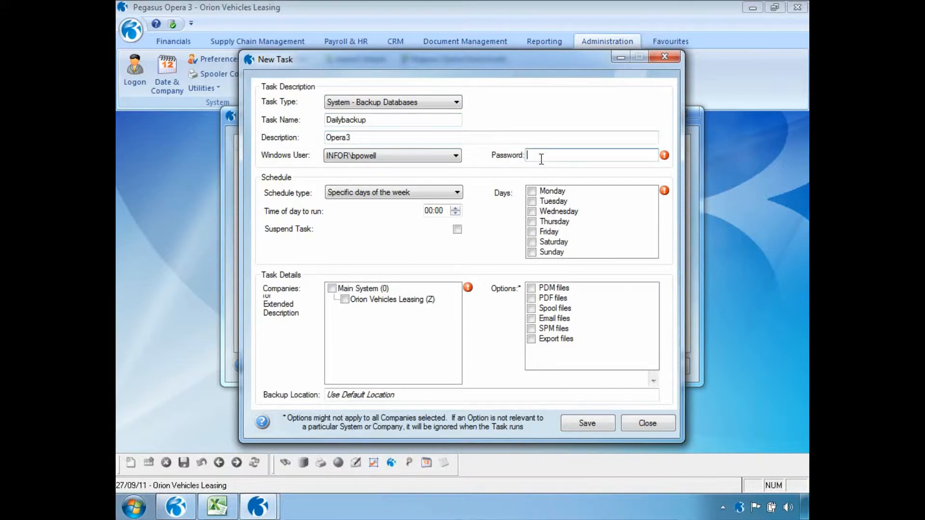
pyautogui.write('*********')
# Schedule the backup for specific days at 18:00, Monday through Friday
pyautogui.click(457, 194)
pyautogui.click(456, 206)
pyautogui.click(428, 211)
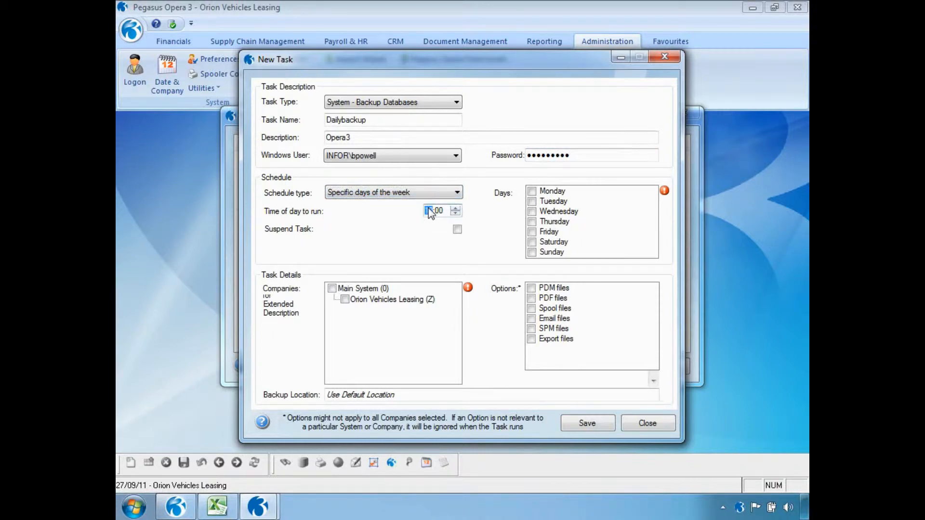
pyautogui.click(532, 191)
pyautogui.click(532, 201)
pyautogui.click(532, 211)
pyautogui.click(532, 221)
pyautogui.click(532, 231)
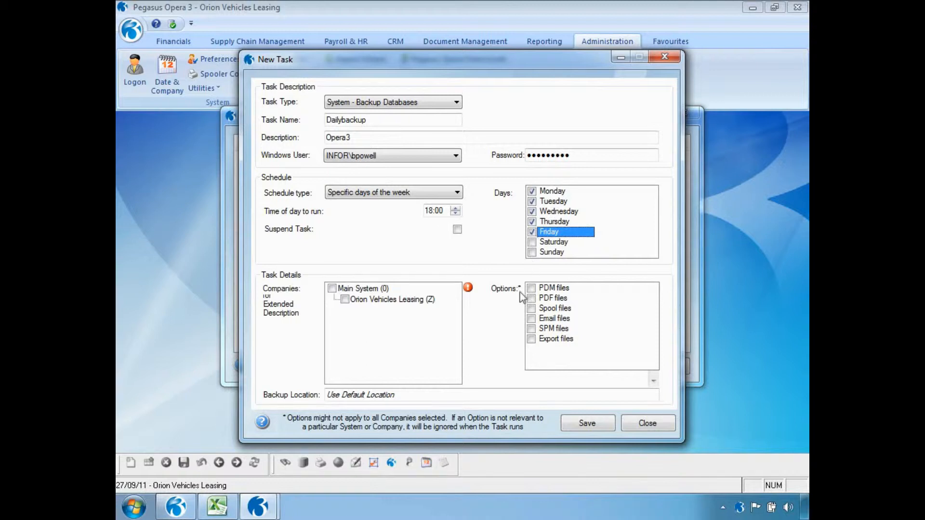
# Include Main System plus PDM, PDF, Spool, Email, SPM and Export files, then save the task
pyautogui.click(331, 289)
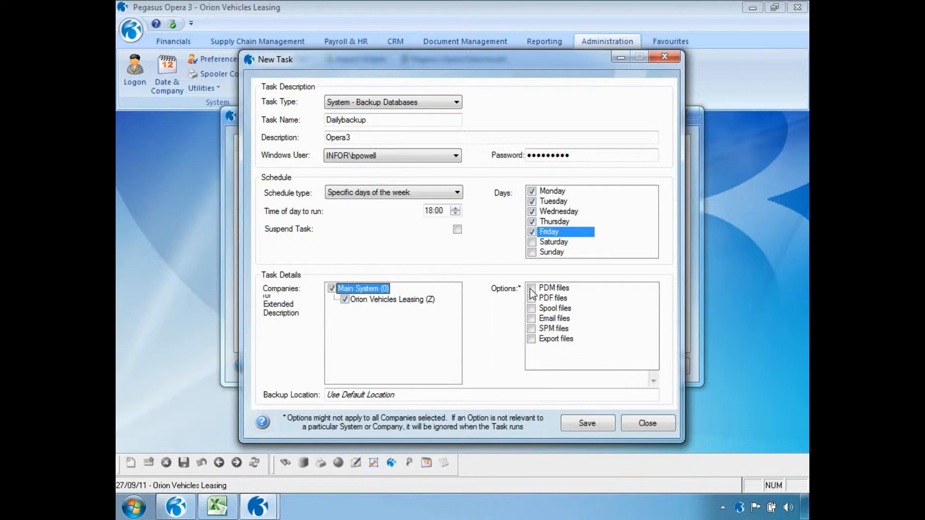
pyautogui.click(532, 289)
pyautogui.click(532, 299)
pyautogui.click(532, 309)
pyautogui.click(532, 318)
pyautogui.click(532, 328)
pyautogui.click(532, 339)
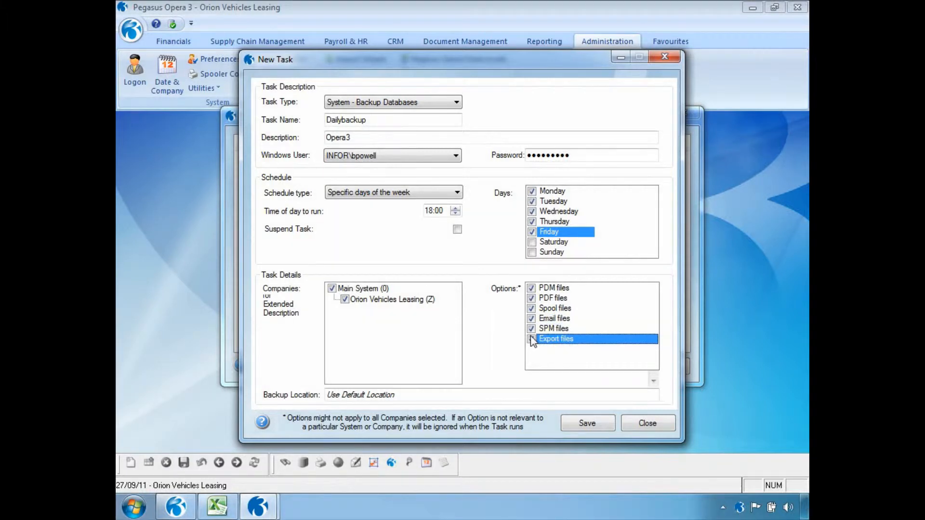
pyautogui.click(572, 424)
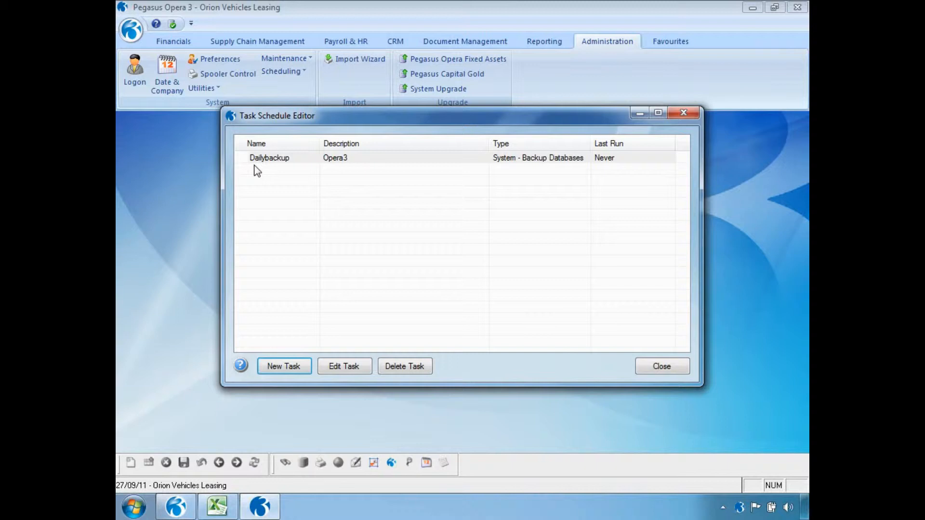
# Check the Dailybackup task's context-menu actions, then close the Task Schedule Editor
pyautogui.rightClick(323, 162)
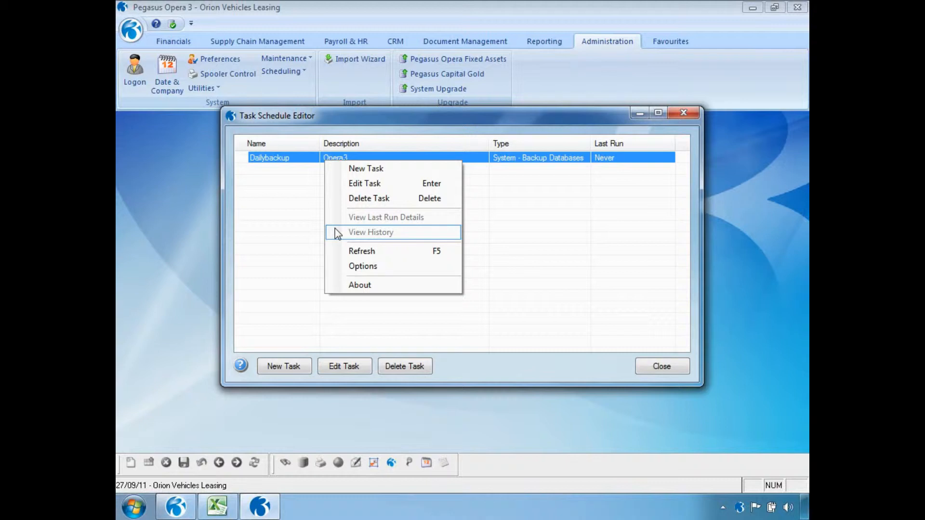
pyautogui.click(646, 370)
pyautogui.click(646, 370)
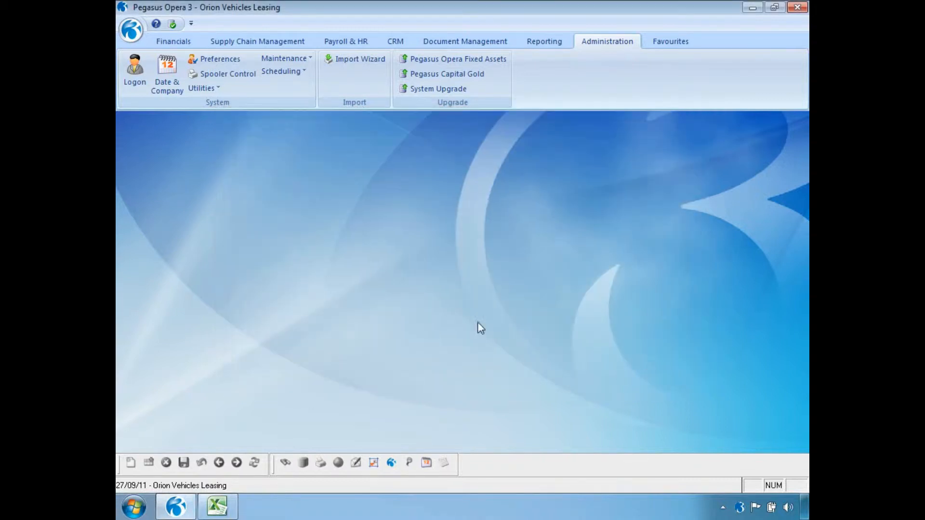
# In Supply Chain Management, set SOP Repeat invoicing to 27/09/2011 to run via the scheduler
pyautogui.click(275, 43)
pyautogui.click(253, 60)
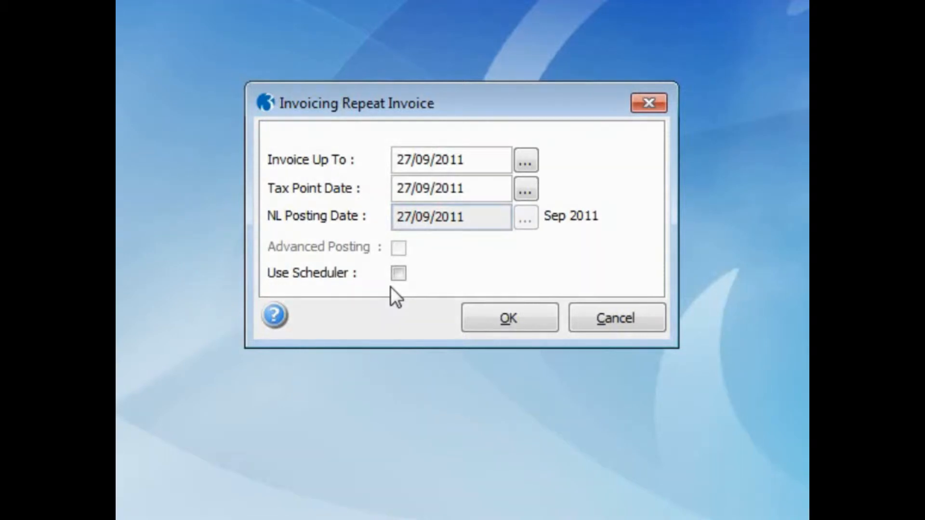
pyautogui.click(398, 274)
pyautogui.click(539, 311)
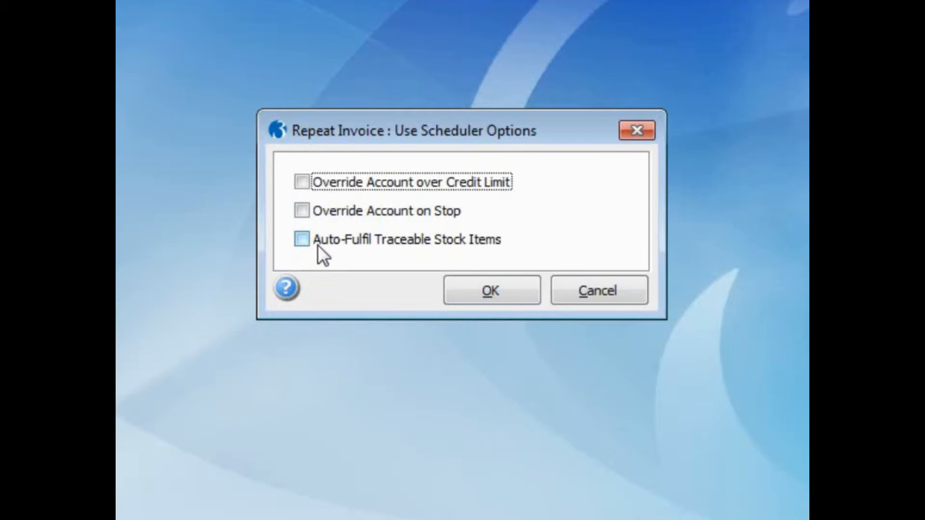
# Keep default scheduler options and publish invoices to file SEPTEMBER2011, described Invoices
pyautogui.click(462, 299)
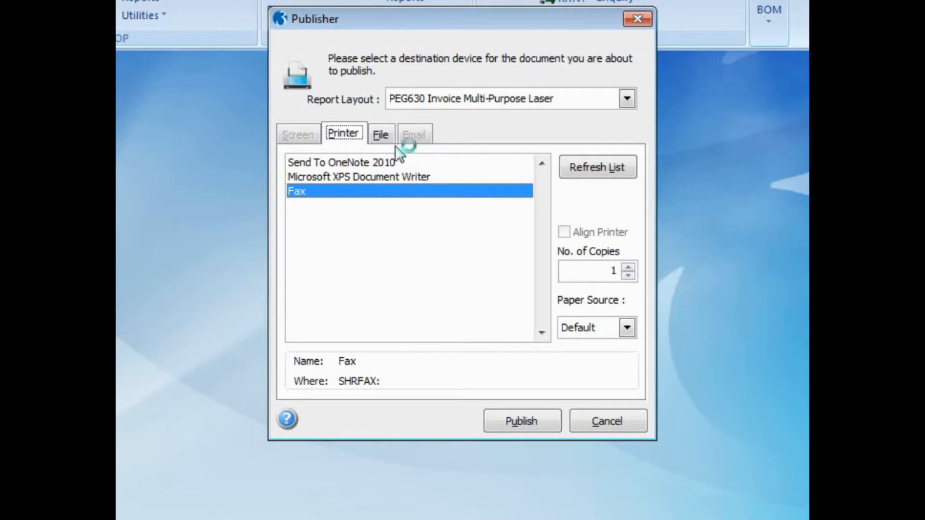
pyautogui.click(381, 135)
pyautogui.click(397, 222)
pyautogui.write('SEPTEMBER2011')
pyautogui.press('Tab')
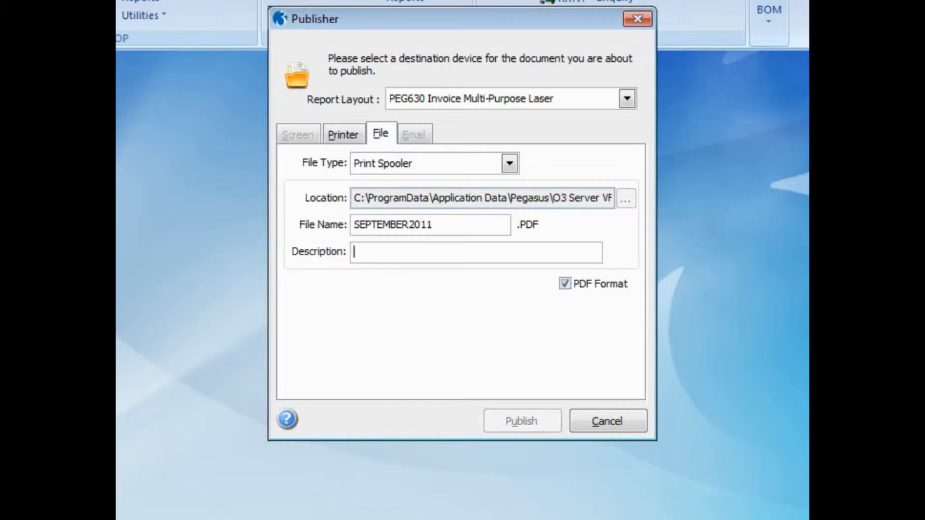
pyautogui.write('Invoices')
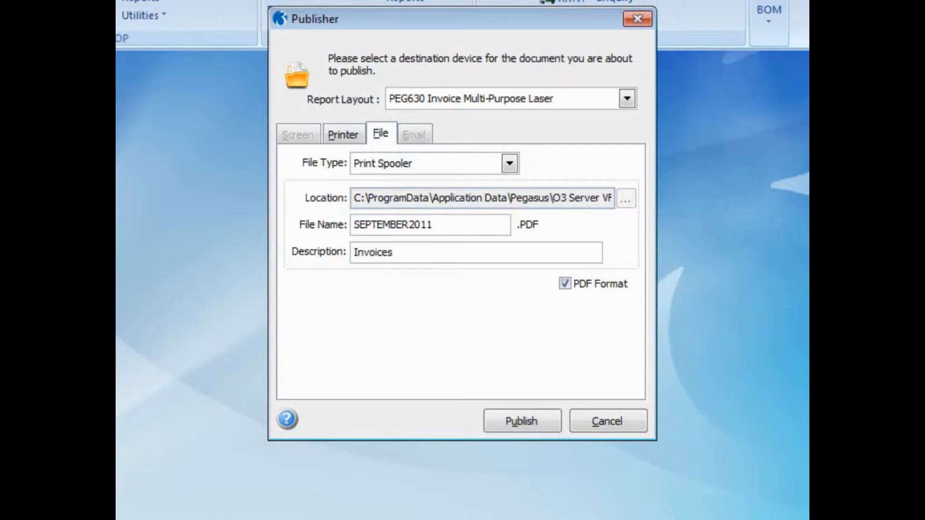
pyautogui.click(510, 413)
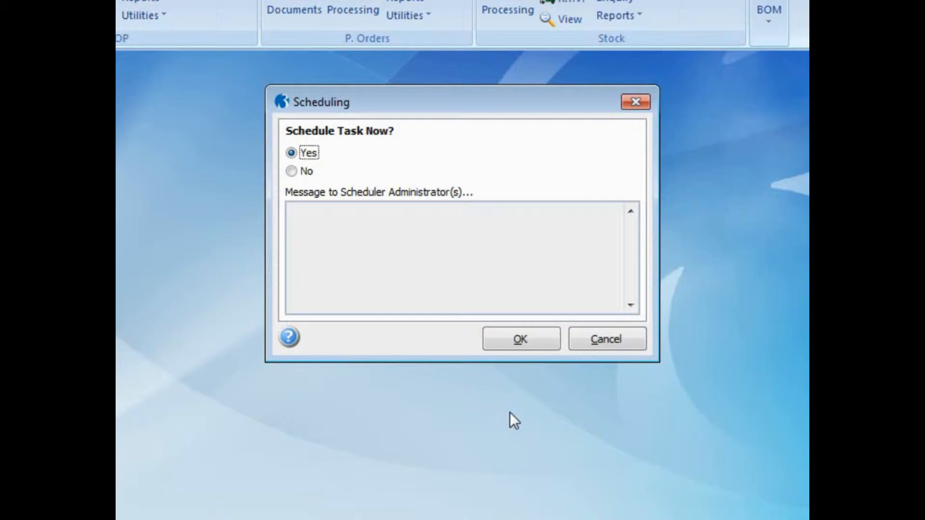
# Answer Yes to scheduling the repeat invoicing now, opening the new RepeatInvoice task
pyautogui.click(295, 173)
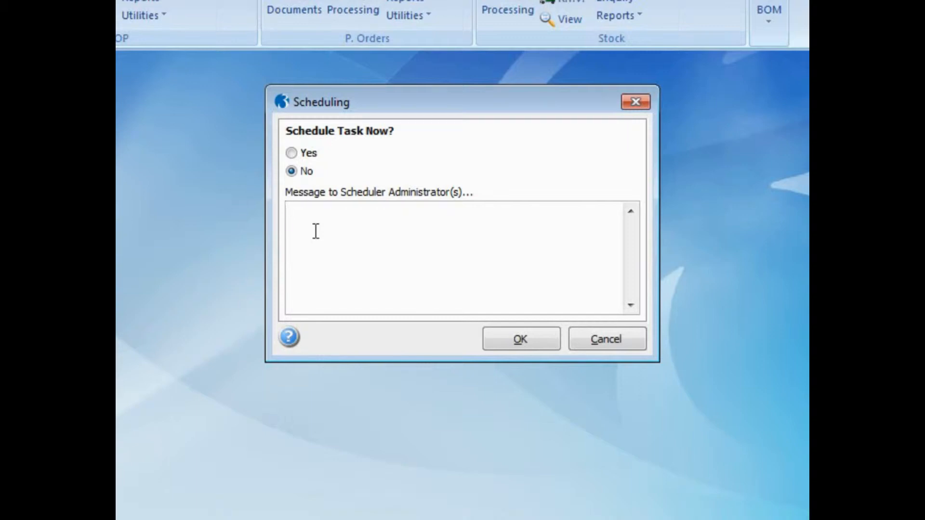
pyautogui.click(299, 153)
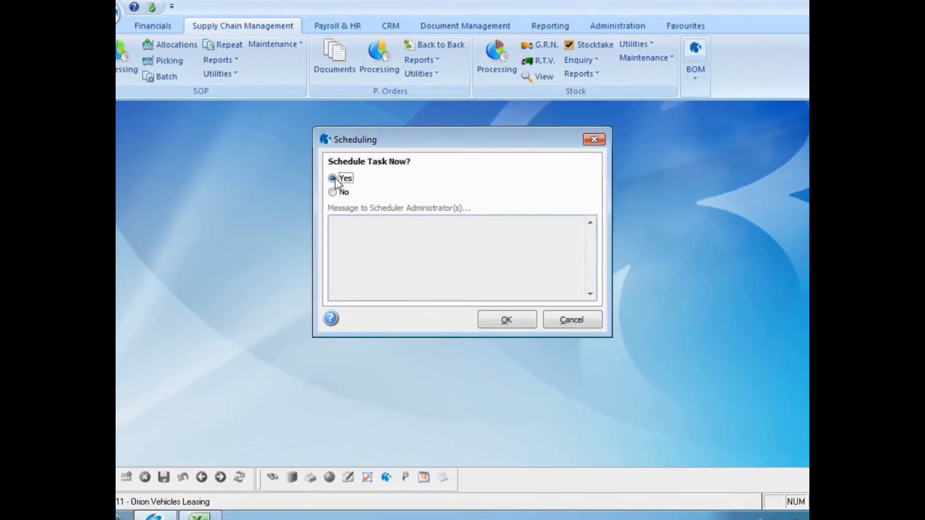
pyautogui.click(506, 320)
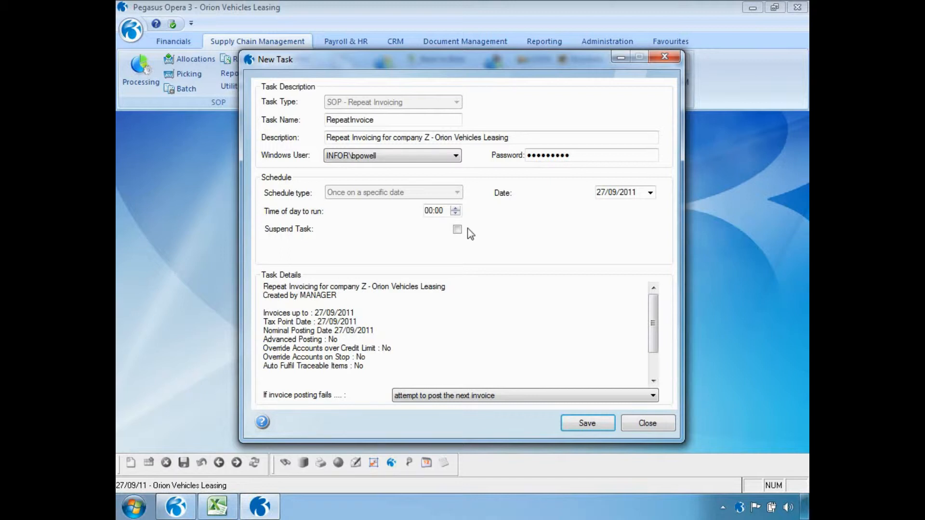
# Set the RepeatInvoice run hour to 23, continue posting the next invoice on failure, and save
pyautogui.click(430, 214)
pyautogui.write('23')
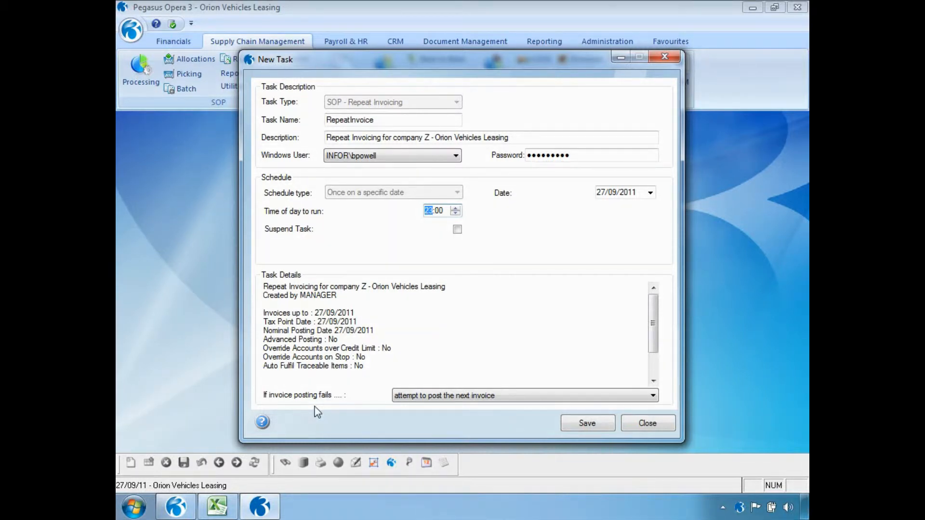
pyautogui.click(653, 396)
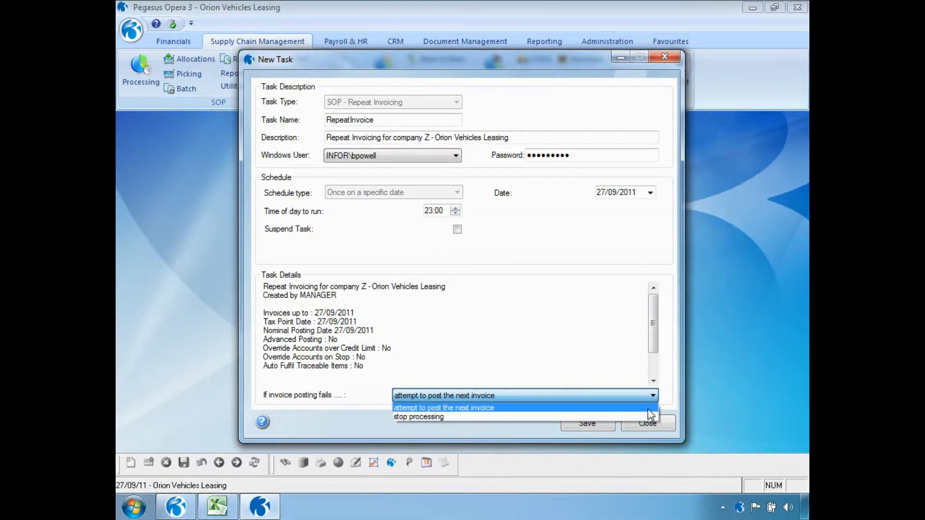
pyautogui.click(648, 409)
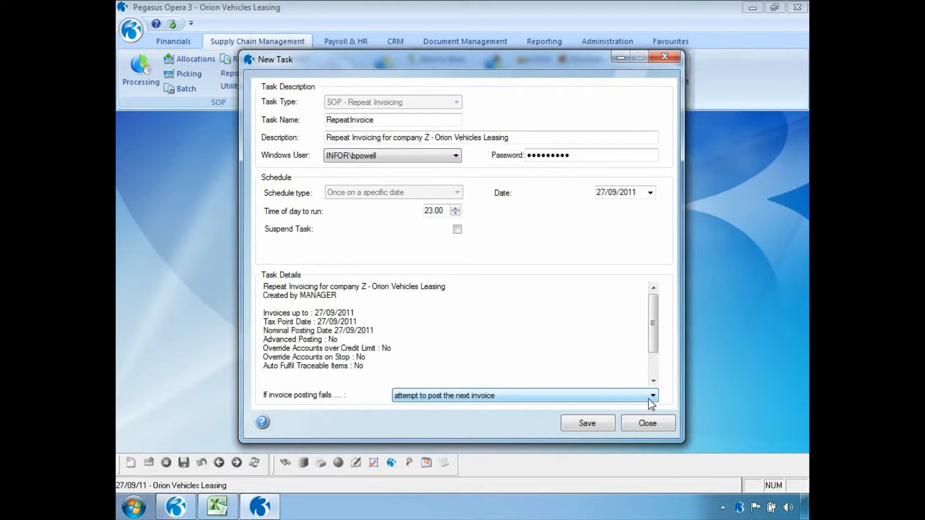
pyautogui.click(605, 425)
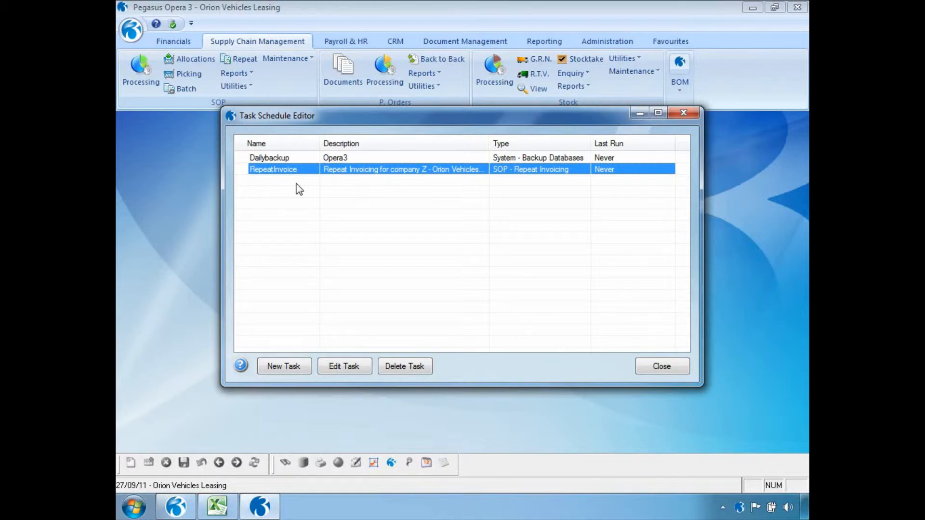
# Close the Task Schedule Editor and open Messaging under Administration > Scheduling
pyautogui.click(684, 369)
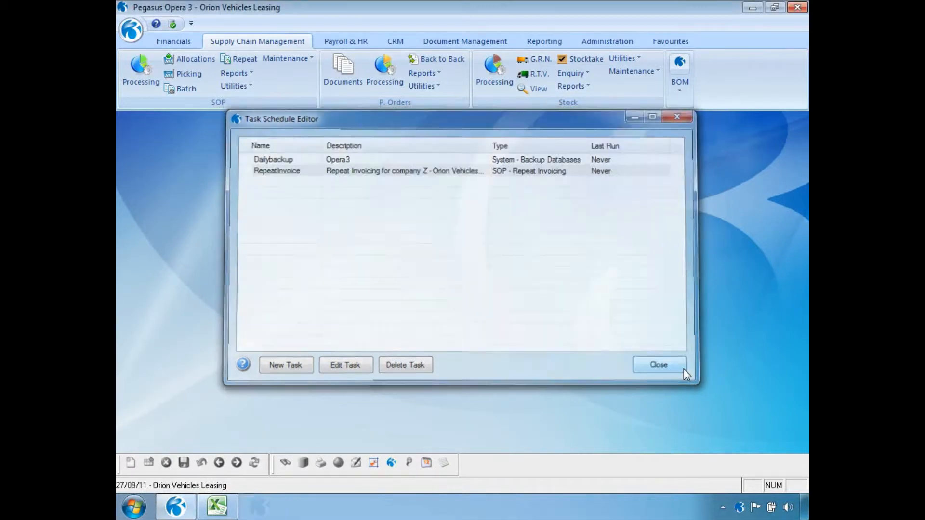
pyautogui.click(606, 42)
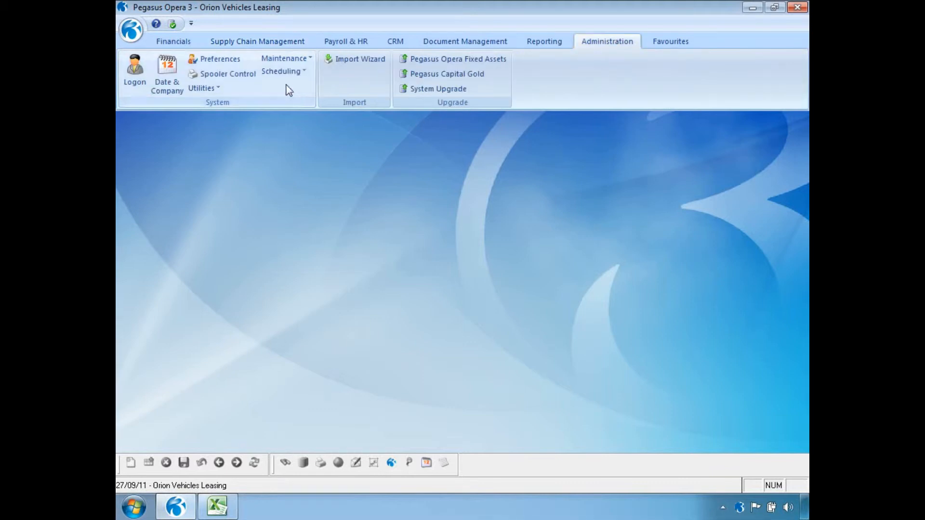
pyautogui.click(284, 72)
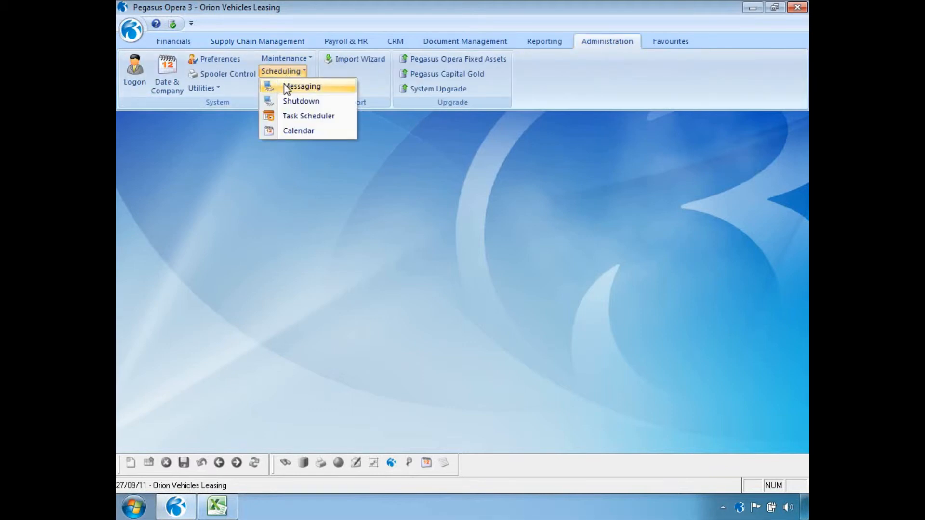
pyautogui.click(312, 89)
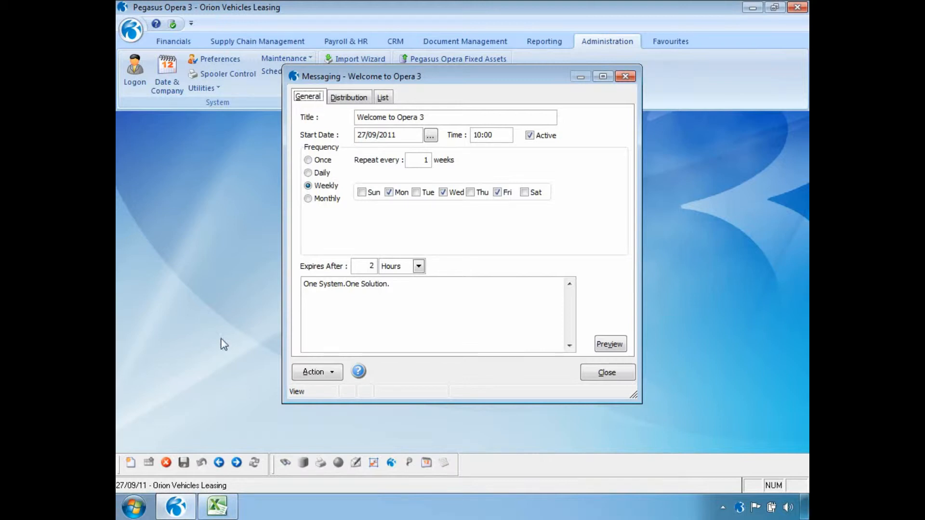
# Create message 'Stock take this weekend' starting 09:00, repeating Daily with interval 3
pyautogui.click(130, 463)
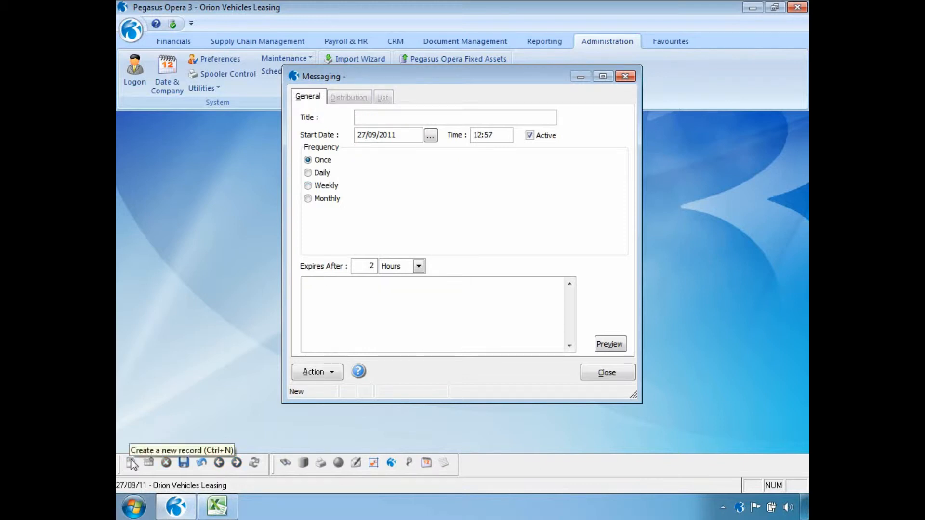
pyautogui.write('Stock')
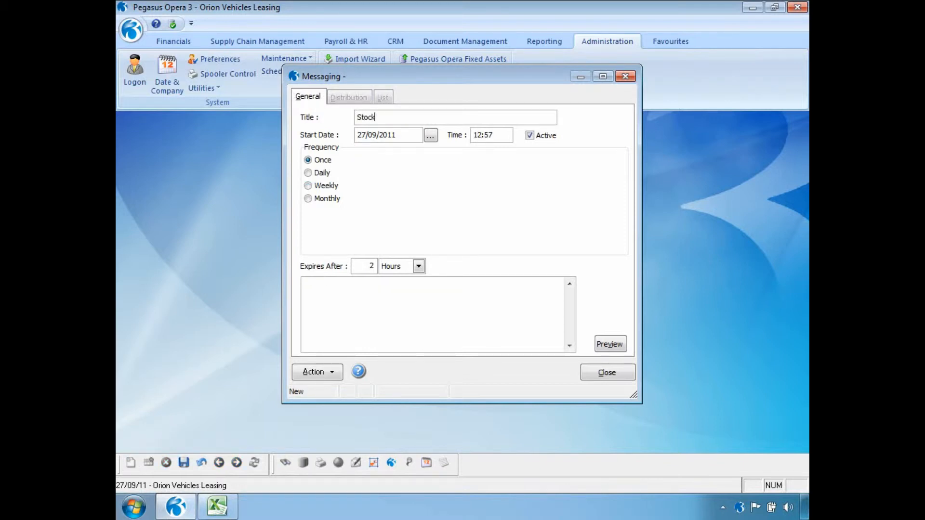
pyautogui.write(' take this weekend')
pyautogui.moveTo(499, 135); pyautogui.dragTo(476, 134)
pyautogui.write('09:00')
pyautogui.click(329, 174)
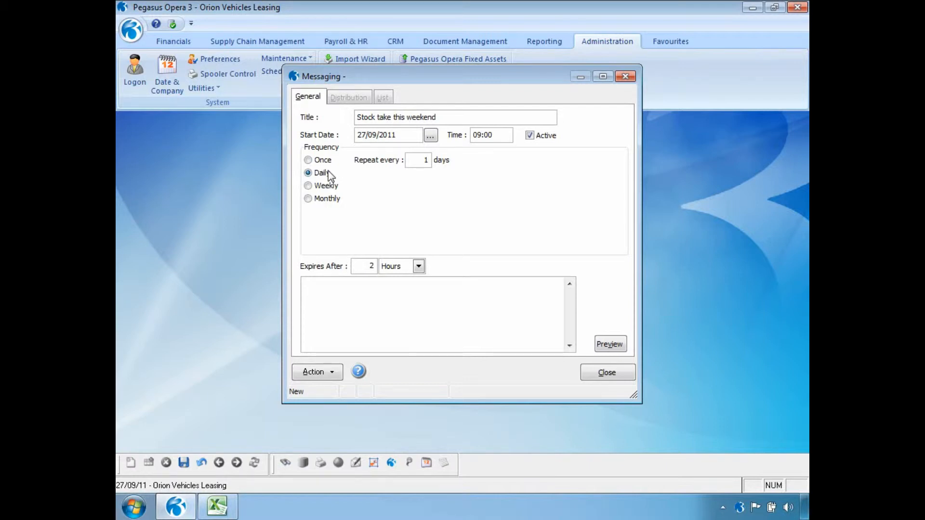
pyautogui.doubleClick(413, 164)
pyautogui.write('3')
pyautogui.click(309, 186)
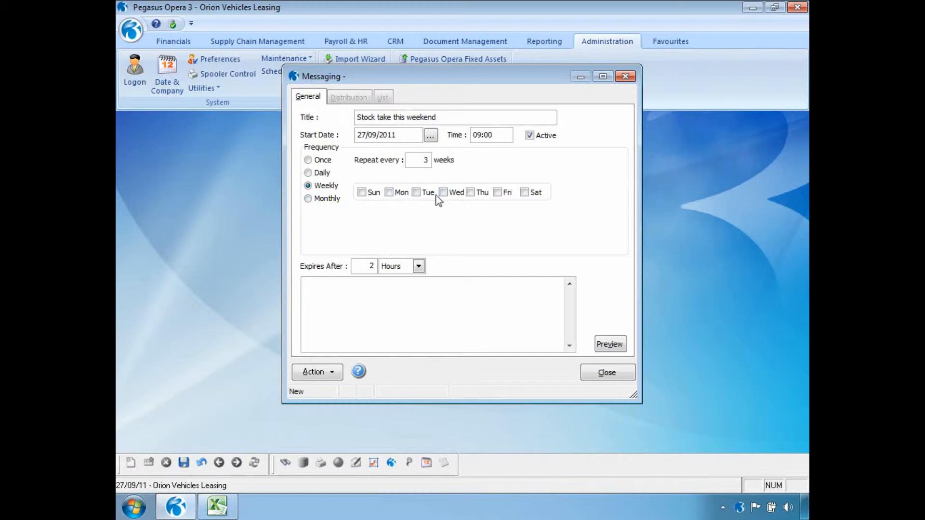
pyautogui.click(336, 199)
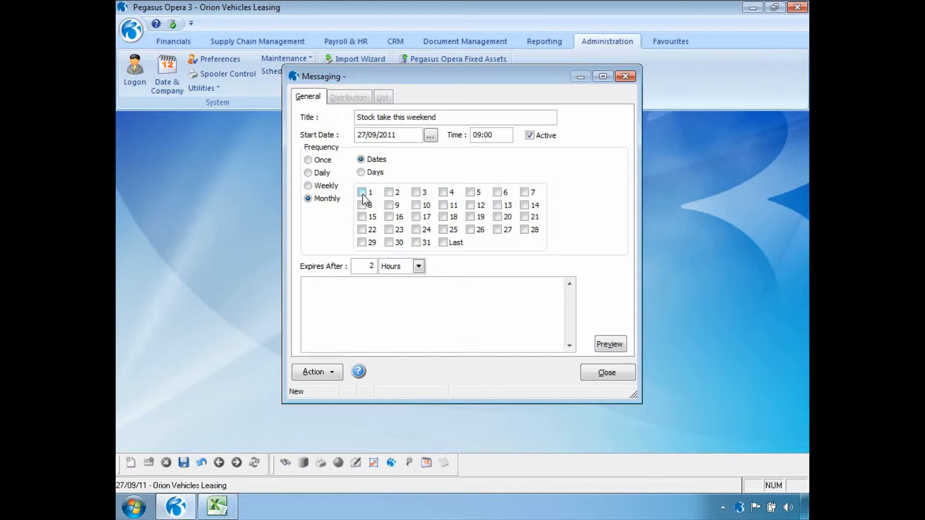
pyautogui.click(361, 172)
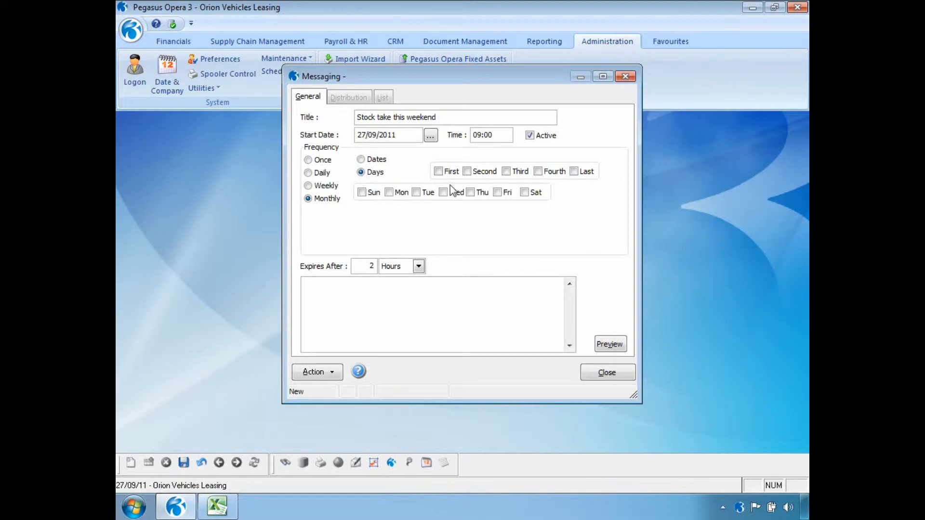
pyautogui.click(576, 172)
pyautogui.click(499, 191)
pyautogui.click(499, 190)
pyautogui.click(573, 171)
pyautogui.click(323, 173)
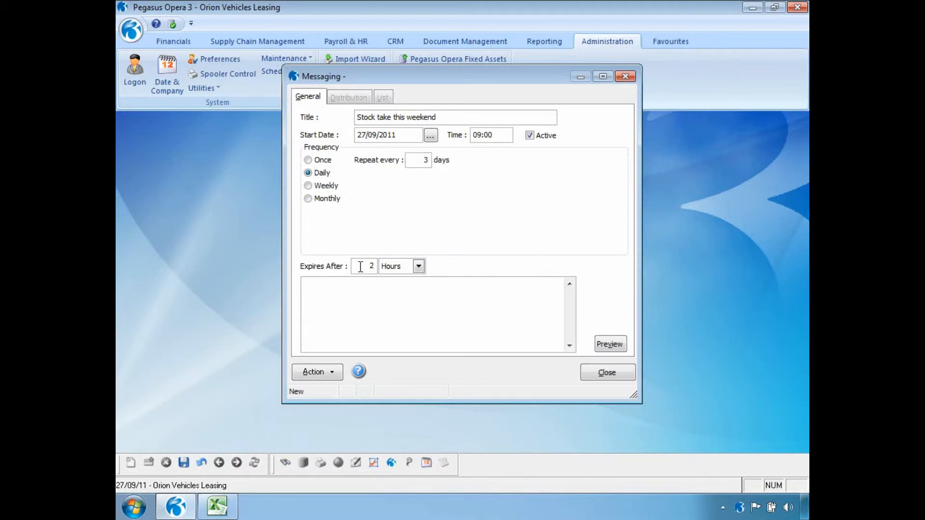
pyautogui.click(419, 266)
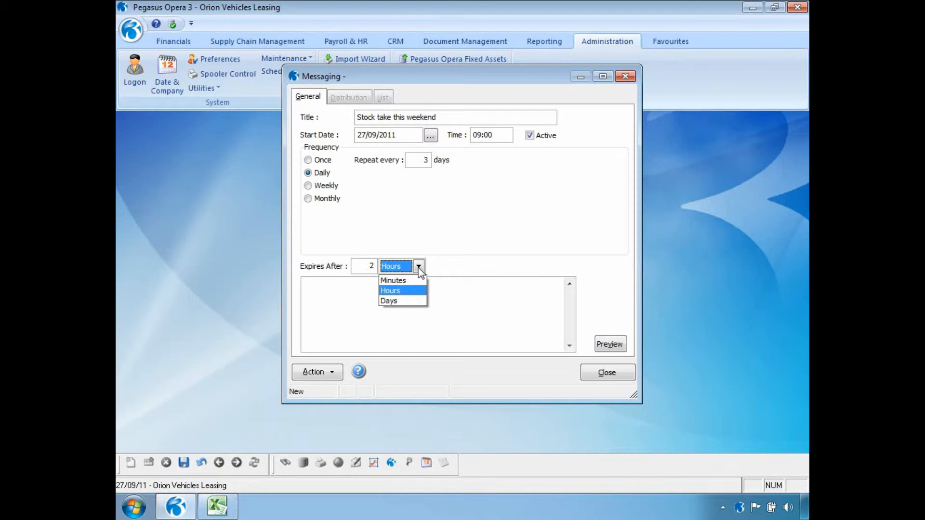
# Keep the expiry in Hours, enter the three-line 'Stock take this weekend' office-closed message, and save
pyautogui.click(419, 268)
pyautogui.click(365, 302)
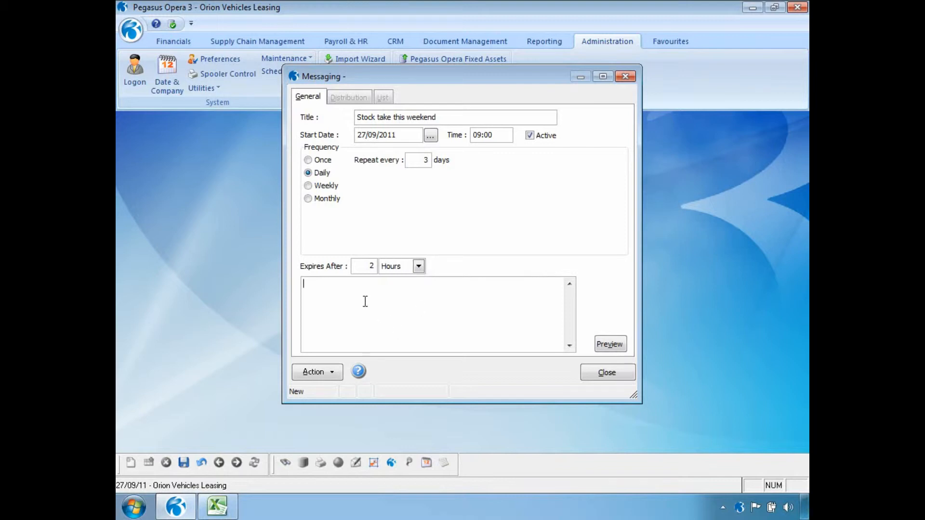
pyautogui.write('Stock take this weekend')
pyautogui.press('Return')
pyautogui.write('Please do ')
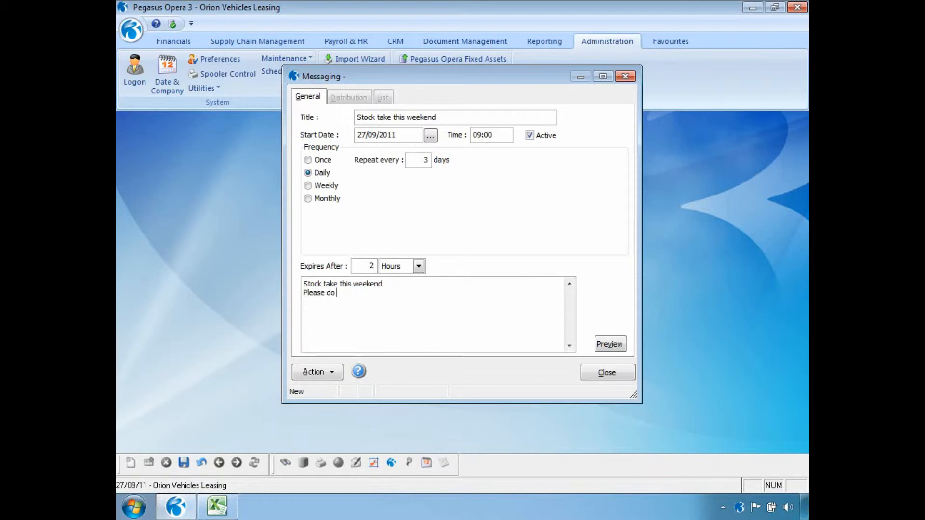
pyautogui.write('not come into the office')
pyautogui.press('Return')
pyautogui.write('Because it wil')
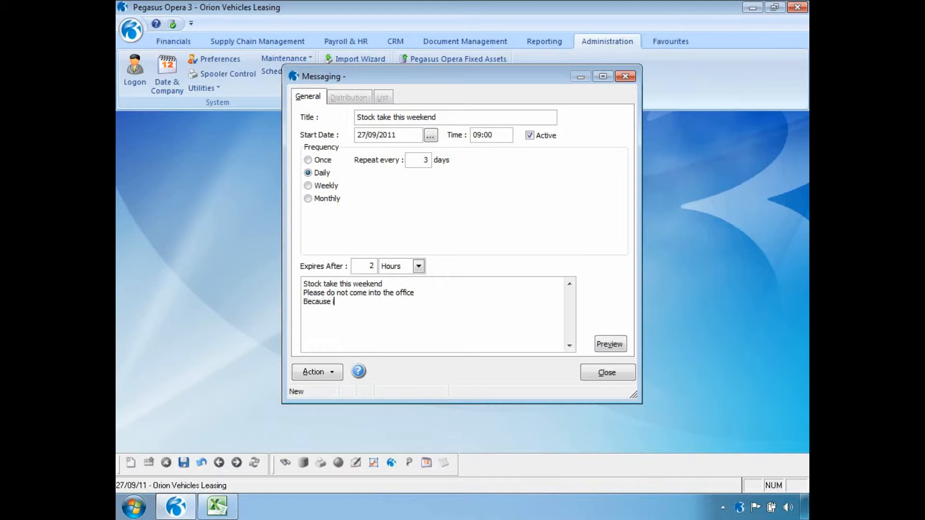
pyautogui.write('l be closed')
pyautogui.click(183, 463)
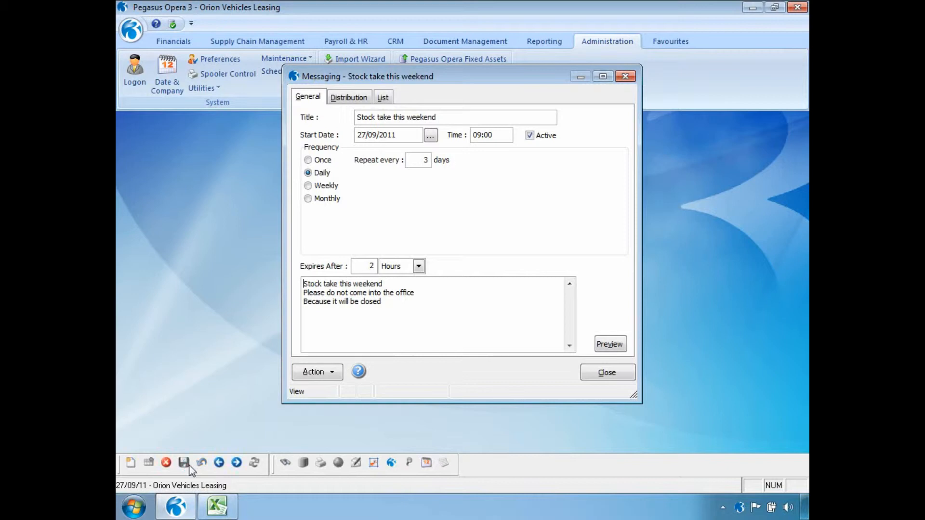
# On the Distribution tab, review the users and groups receiving the message and accept them unchanged
pyautogui.click(358, 98)
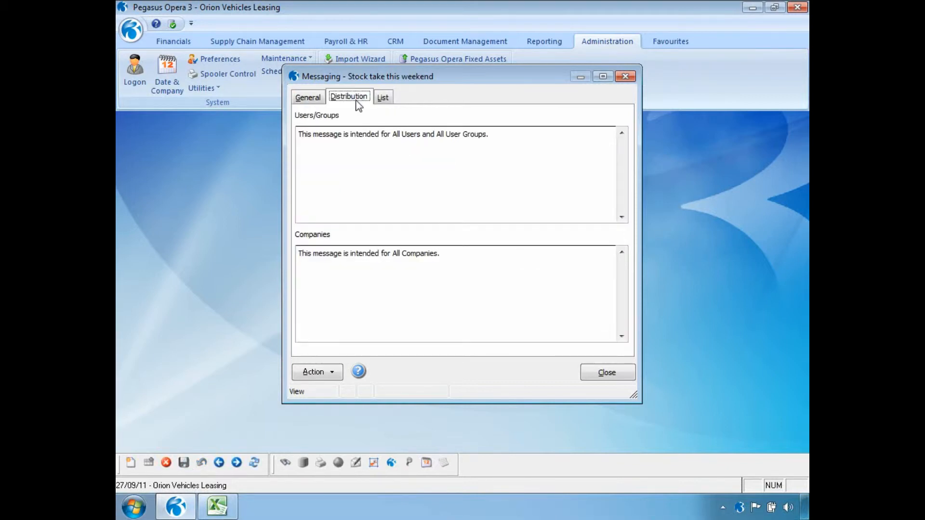
pyautogui.click(332, 372)
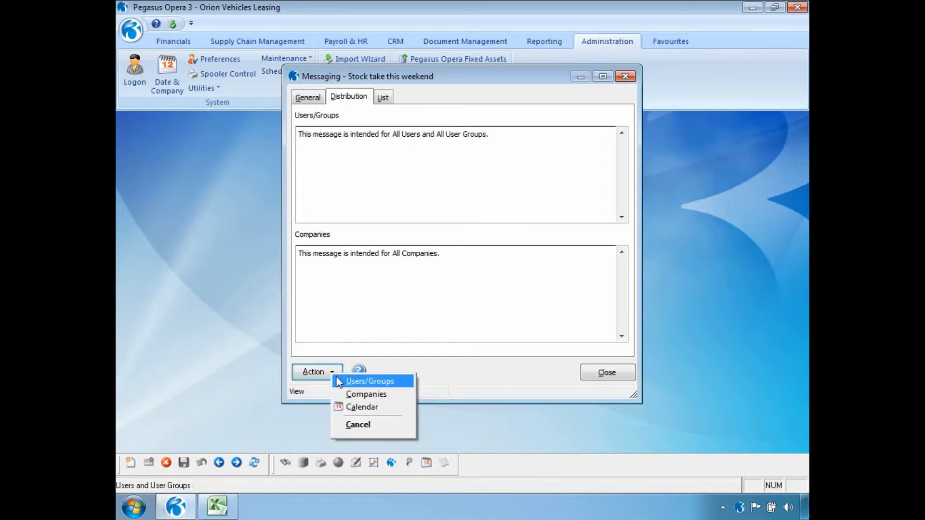
pyautogui.click(339, 381)
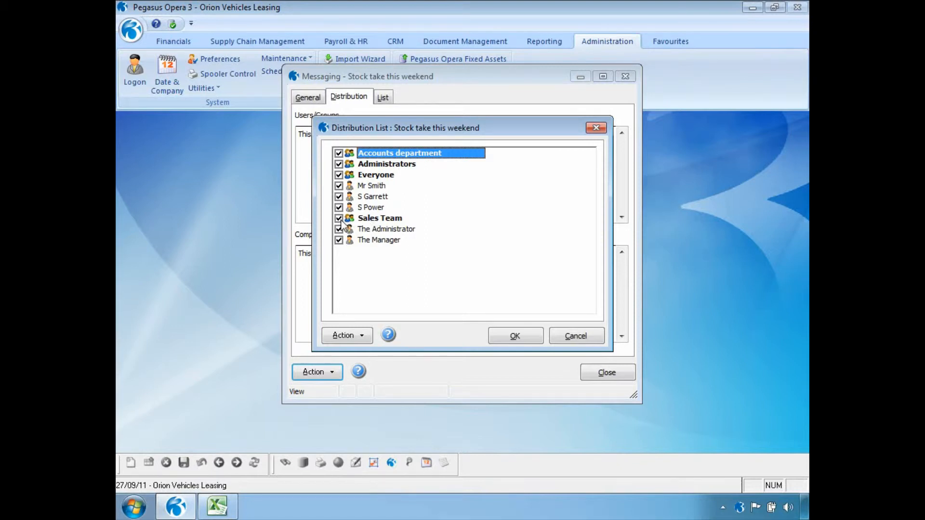
pyautogui.click(525, 332)
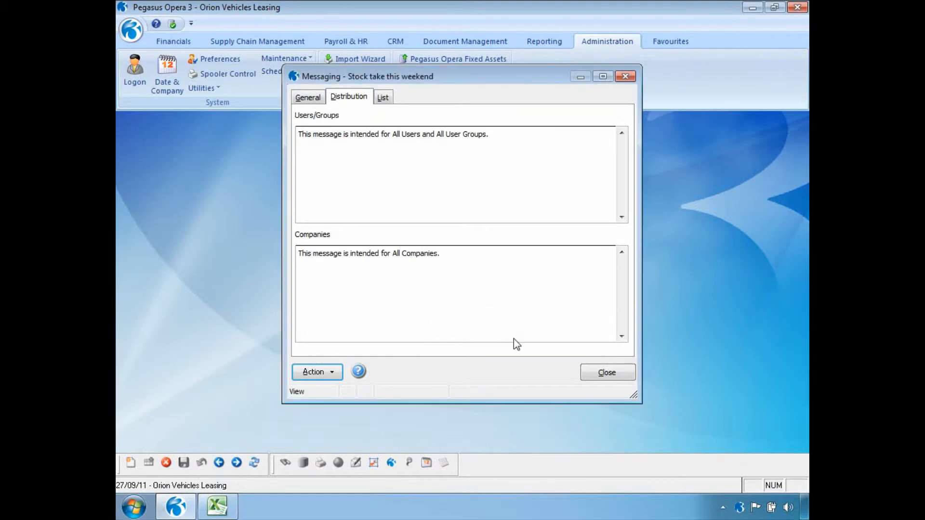
# Review the companies receiving the message and accept the list unchanged
pyautogui.click(330, 376)
pyautogui.click(343, 395)
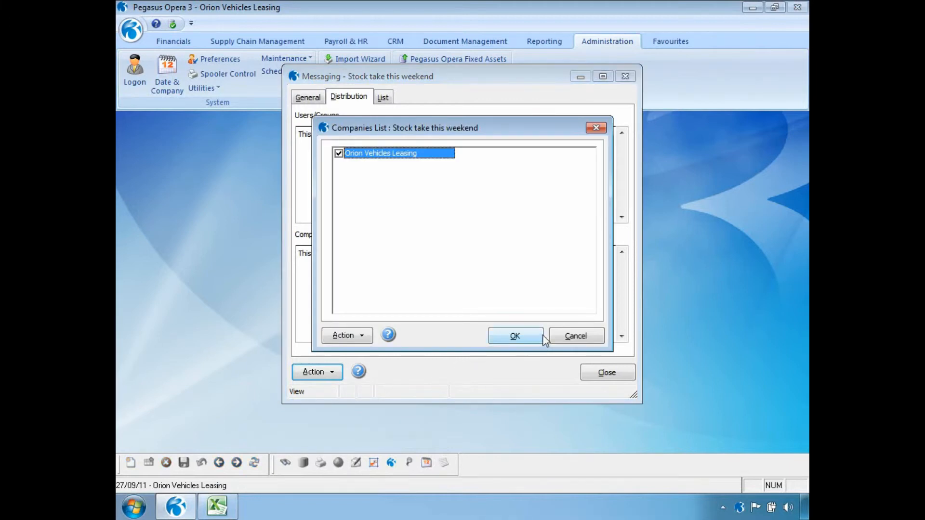
pyautogui.click(540, 336)
# View the message's schedule on the calendar, then return to its General details
pyautogui.click(341, 374)
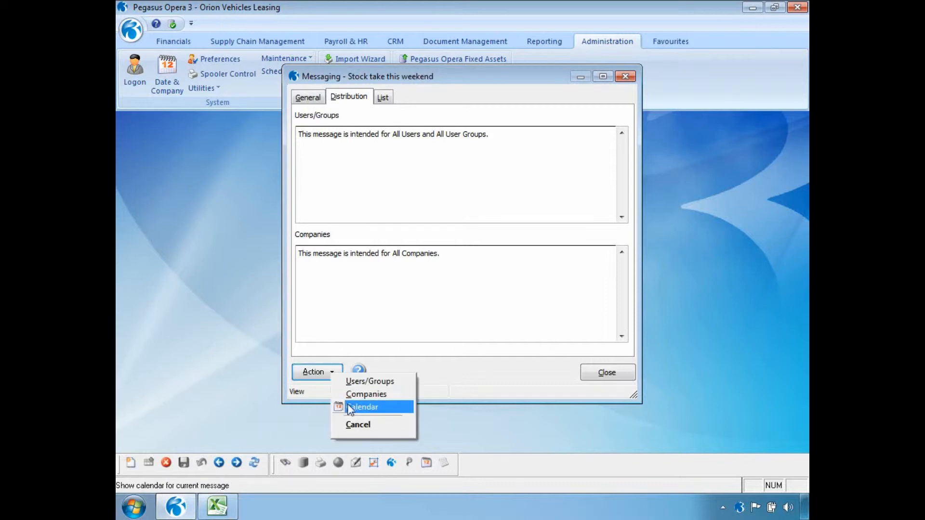
pyautogui.click(341, 407)
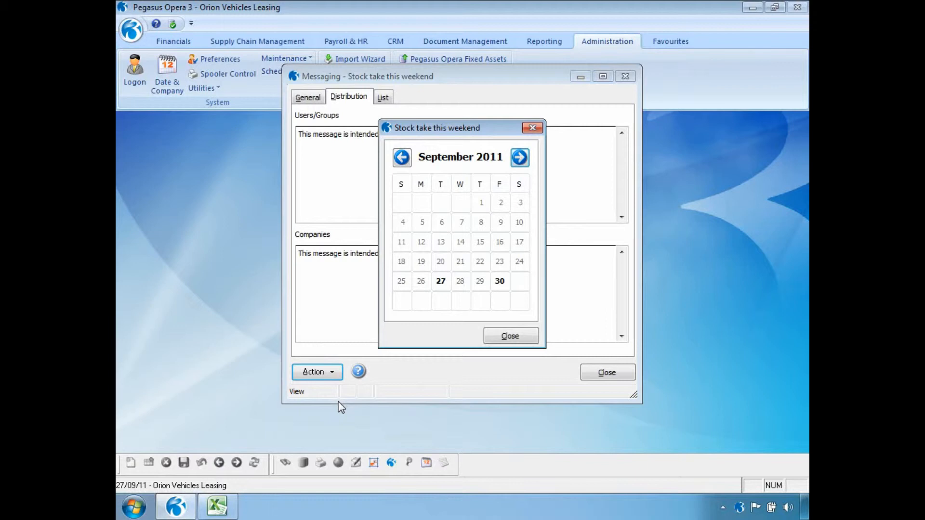
pyautogui.click(504, 336)
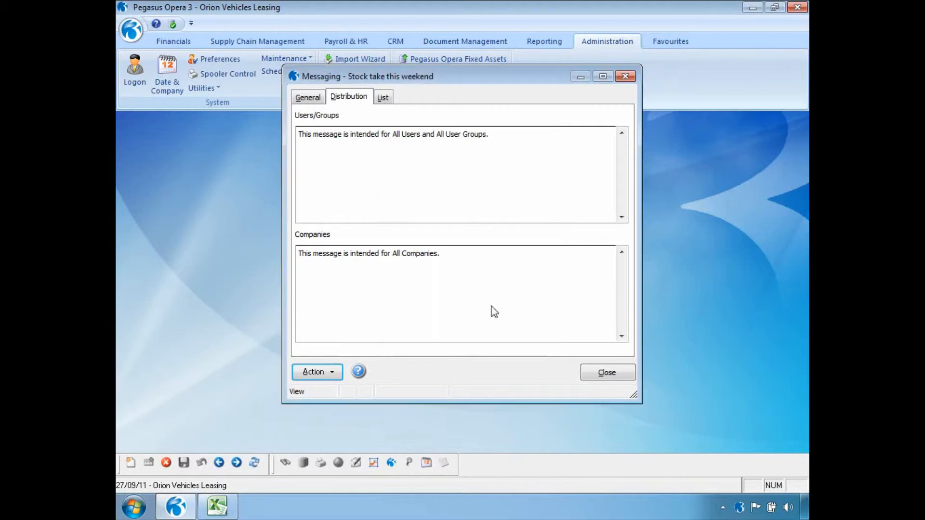
pyautogui.click(309, 97)
# Preview the stock take notification, read its full details, then dismiss the popup
pyautogui.click(610, 348)
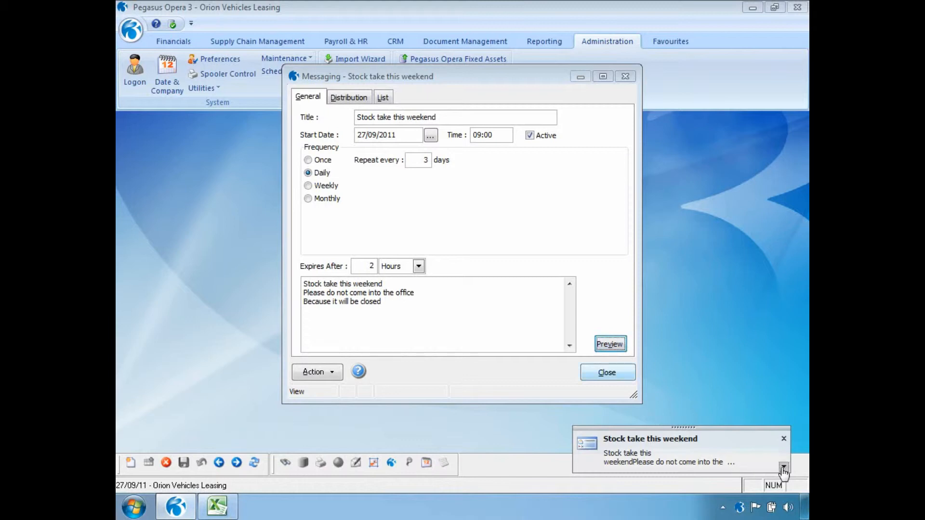
pyautogui.click(783, 468)
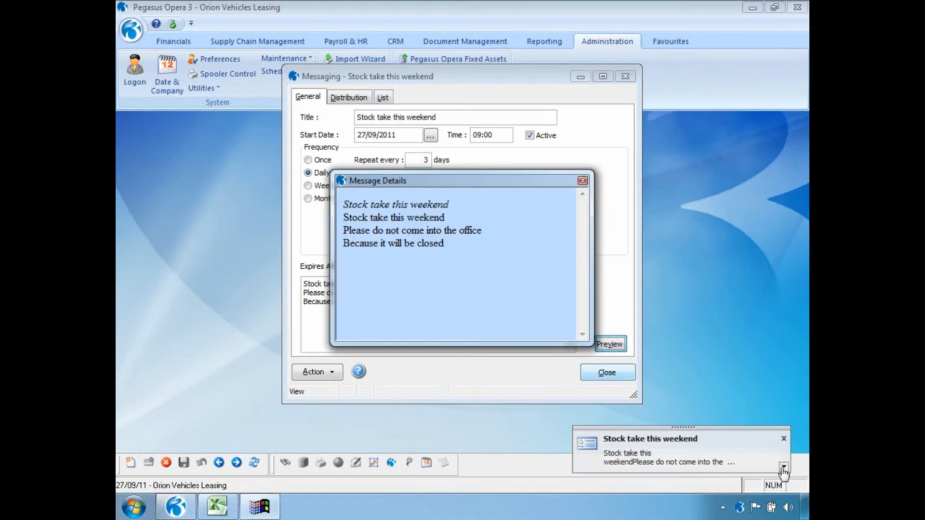
pyautogui.click(582, 181)
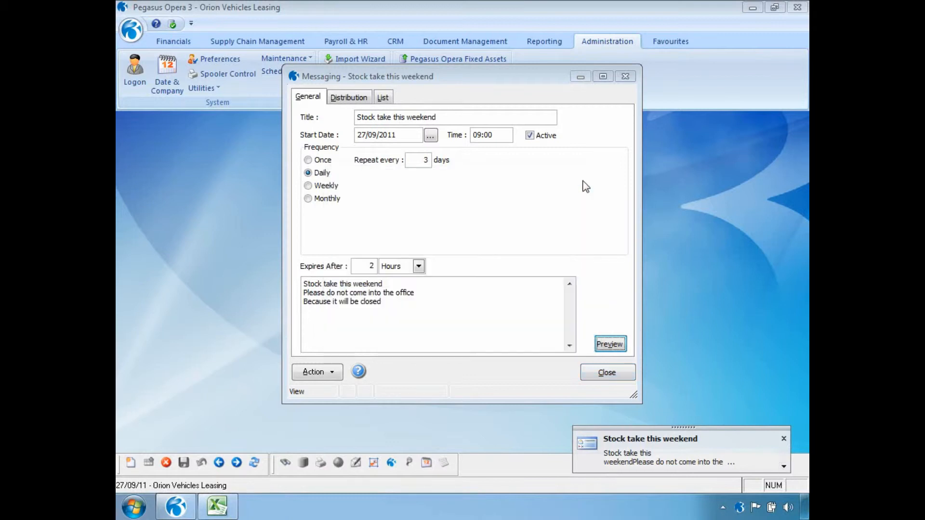
pyautogui.click(216, 506)
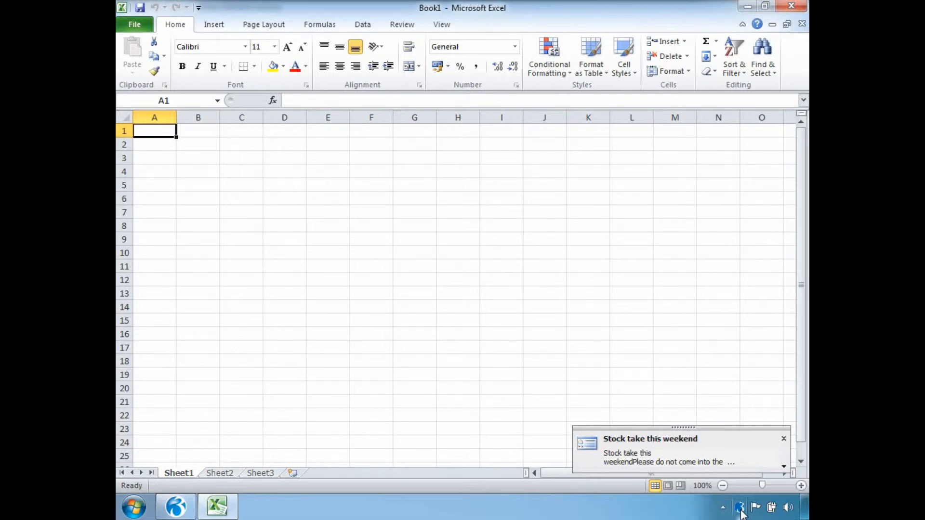
pyautogui.click(172, 515)
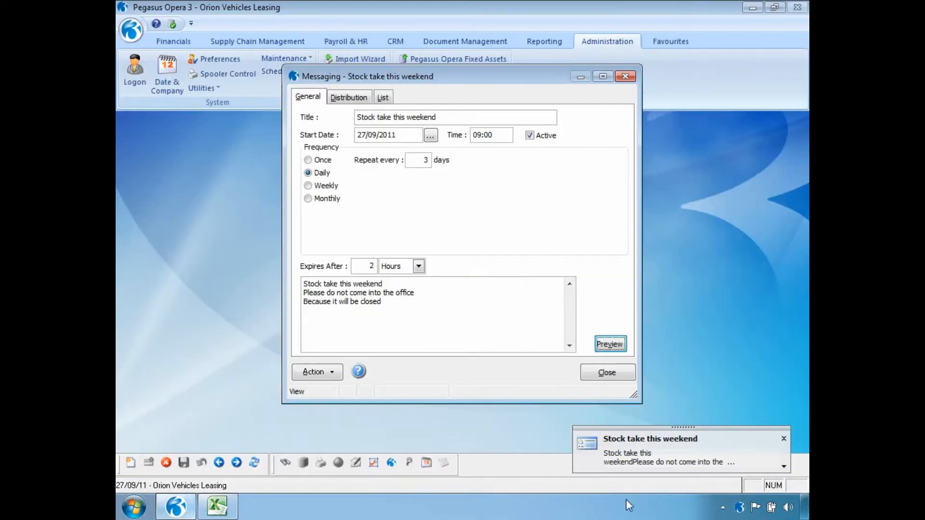
pyautogui.click(784, 439)
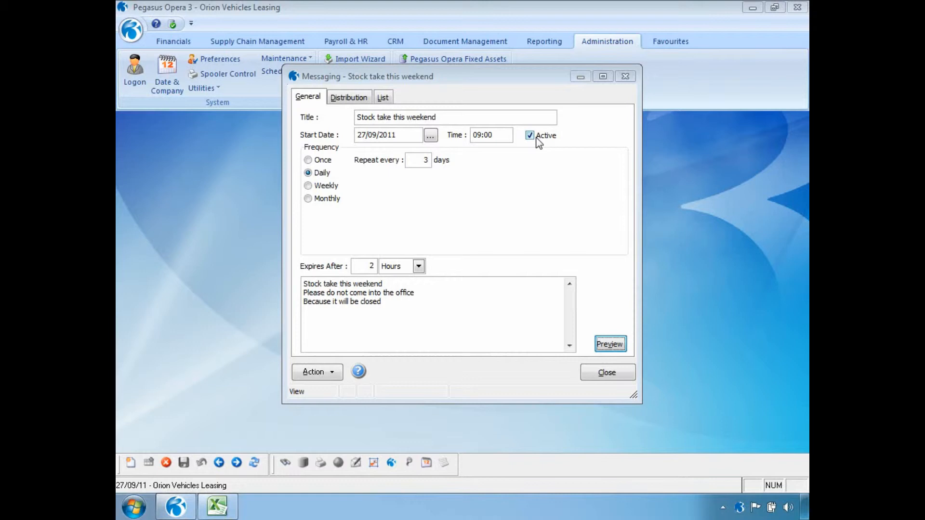
# Untick Active, discard that change so the message stays active, and close the message
pyautogui.click(530, 135)
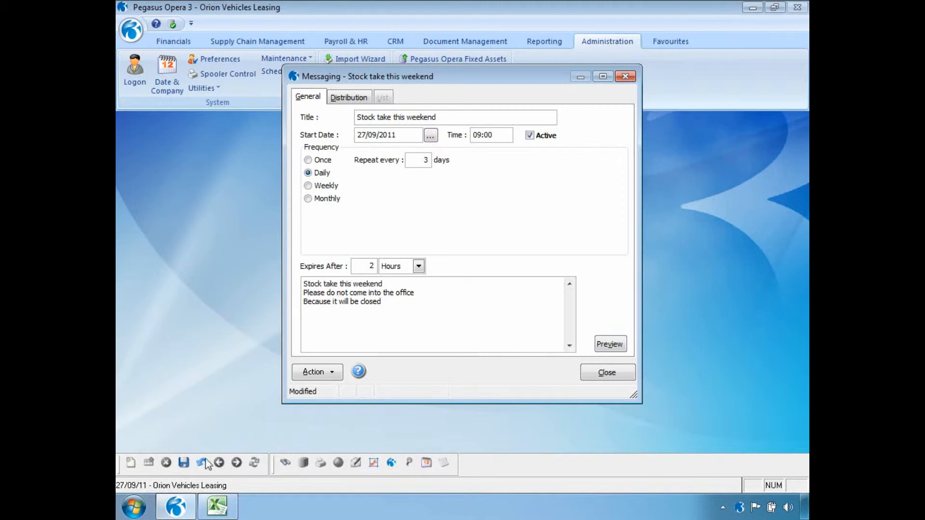
pyautogui.click(189, 462)
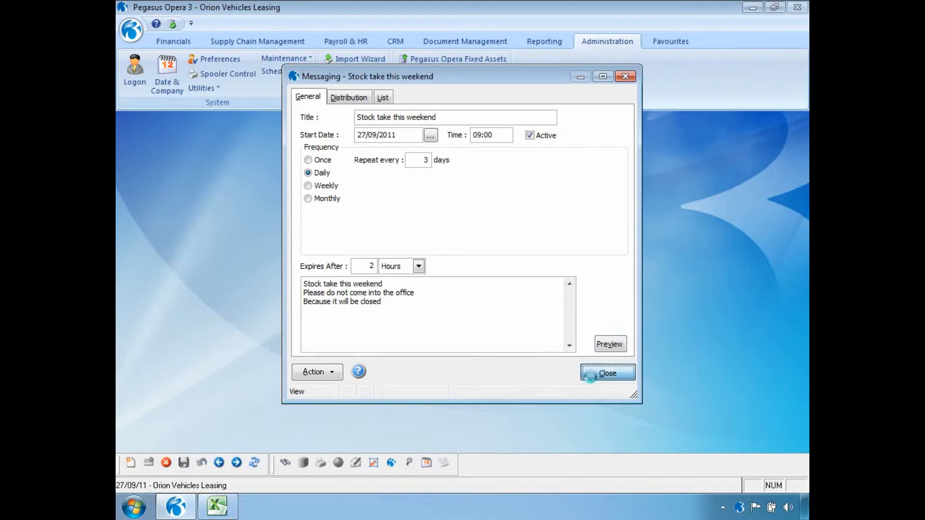
pyautogui.click(592, 377)
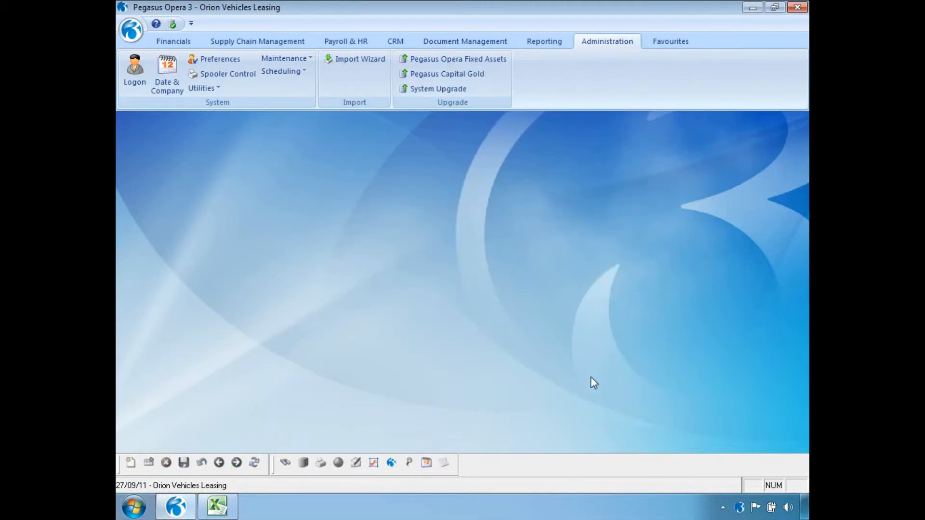
# Create a new shutdown from Administration > Scheduling > Shutdown titled 'Shut Down - Daily Backup'
pyautogui.click(302, 73)
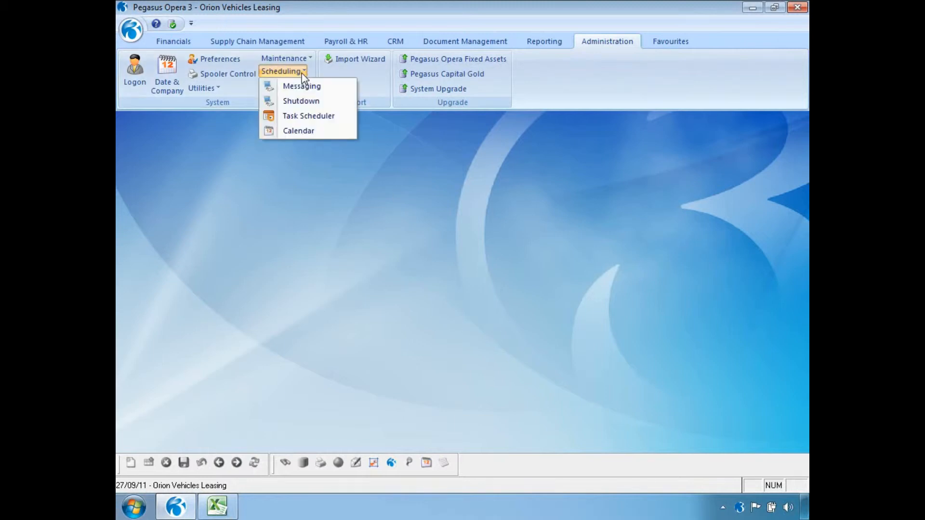
pyautogui.click(302, 102)
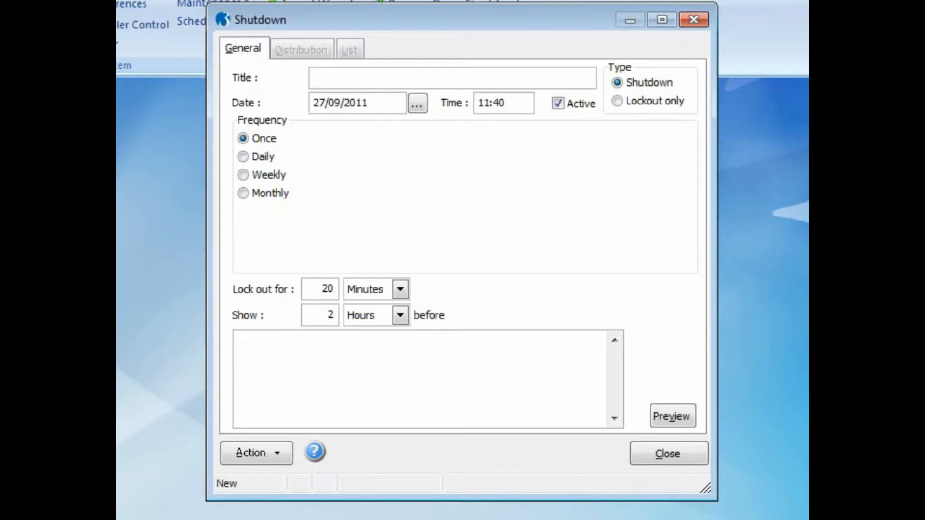
pyautogui.write('Shut Down - Daily Backup')
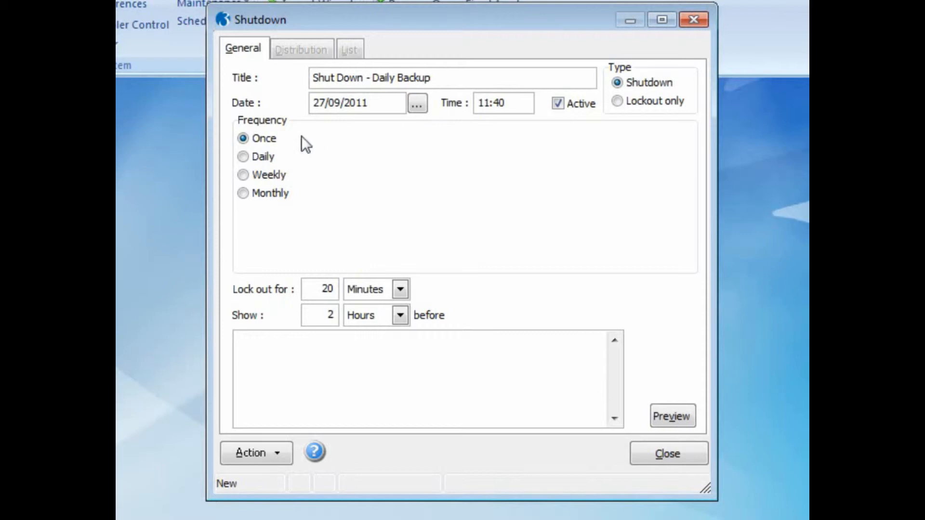
pyautogui.moveTo(515, 103); pyautogui.dragTo(468, 107)
# Change the shutdown time to 13:00 and the lockout from 20 minutes to 1 Hours
pyautogui.write('13:00')
pyautogui.click(400, 289)
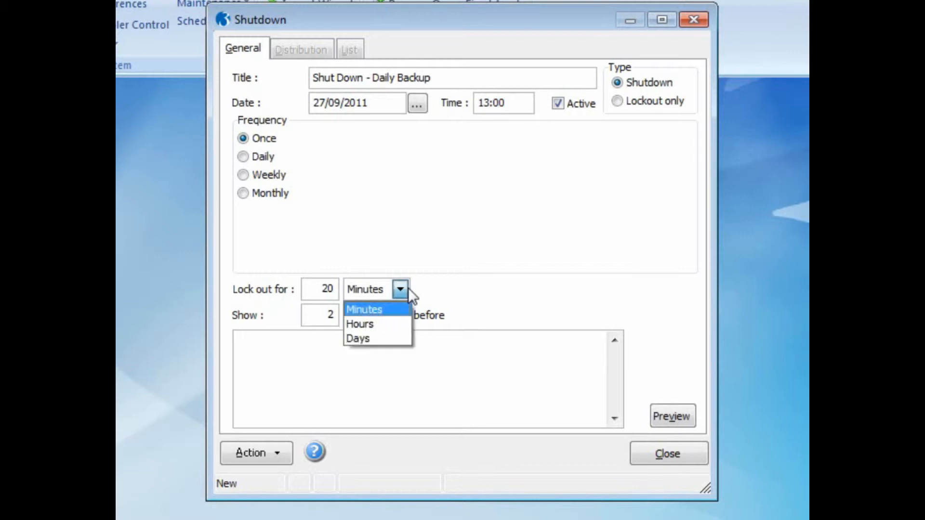
pyautogui.click(400, 323)
pyautogui.moveTo(314, 287); pyautogui.dragTo(338, 285)
pyautogui.write('1')
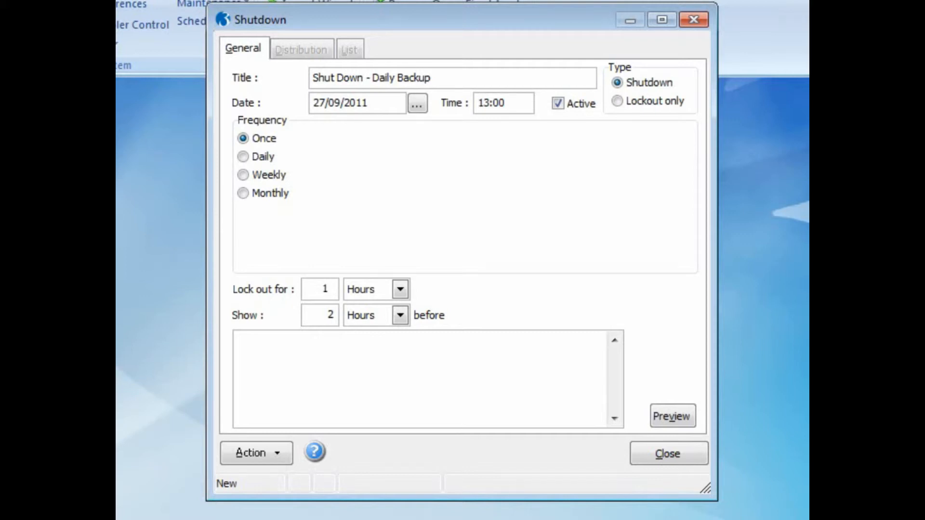
# Enter the warning 'Backup 1:00pm / Please log out before / Otherwise the system will log you out'
pyautogui.click(317, 337)
pyautogui.write('Backup 1:00pm')
pyautogui.press('Return')
pyautogui.write('Plea')
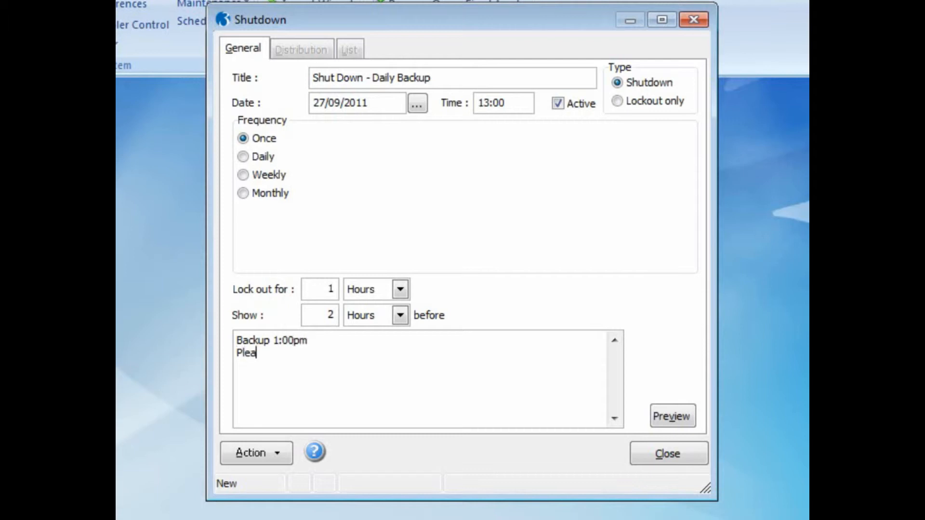
pyautogui.write('se log out before')
pyautogui.press('Return')
pyautogui.write('Otherwise the')
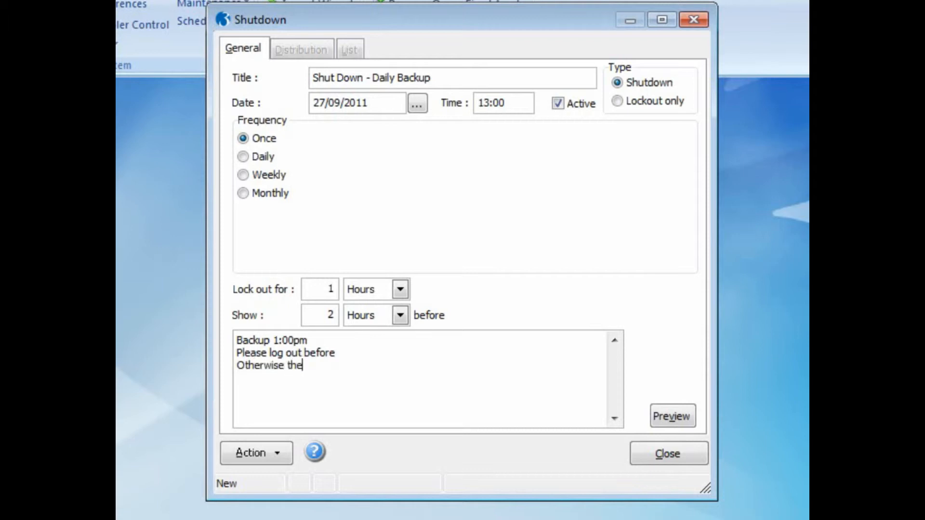
pyautogui.write(' system will log you out')
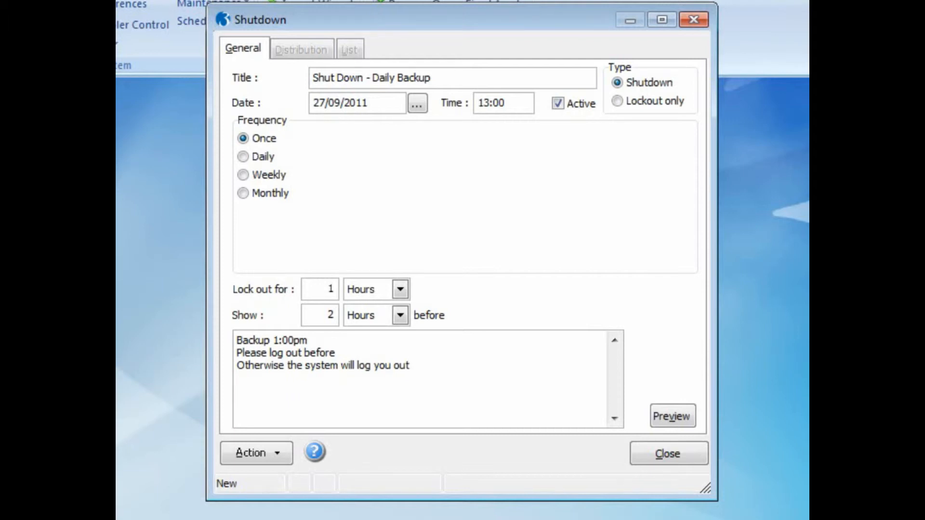
# Show the warning 1 Hours beforehand and save the shutdown with Ctrl+S
pyautogui.moveTo(322, 313); pyautogui.dragTo(341, 316)
pyautogui.write('1')
pyautogui.click(399, 315)
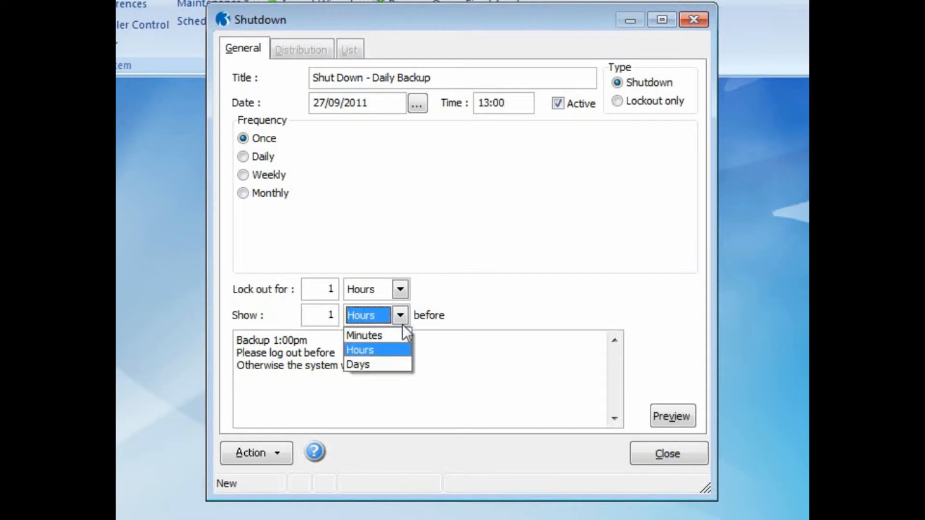
pyautogui.click(400, 350)
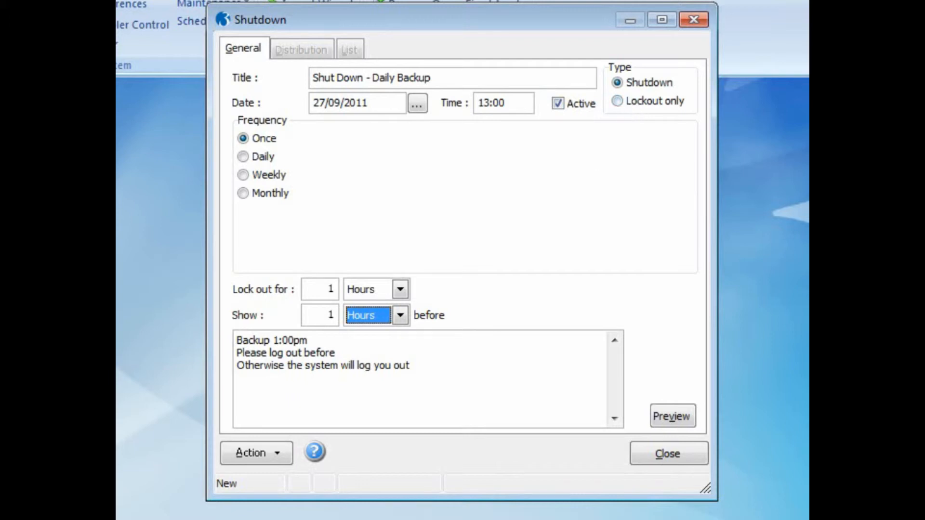
pyautogui.hotkey('ctrl', 's')
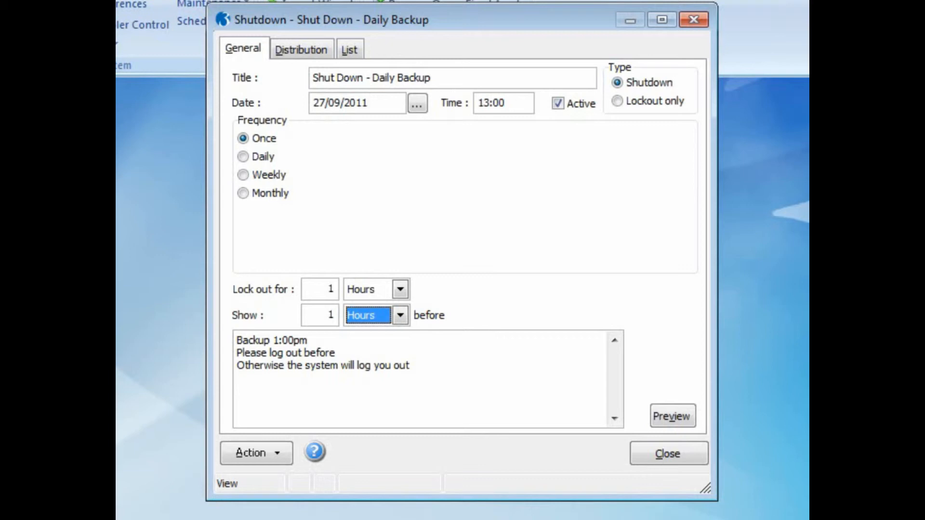
# Review the users and groups the shutdown is distributed to and confirm the list
pyautogui.click(308, 50)
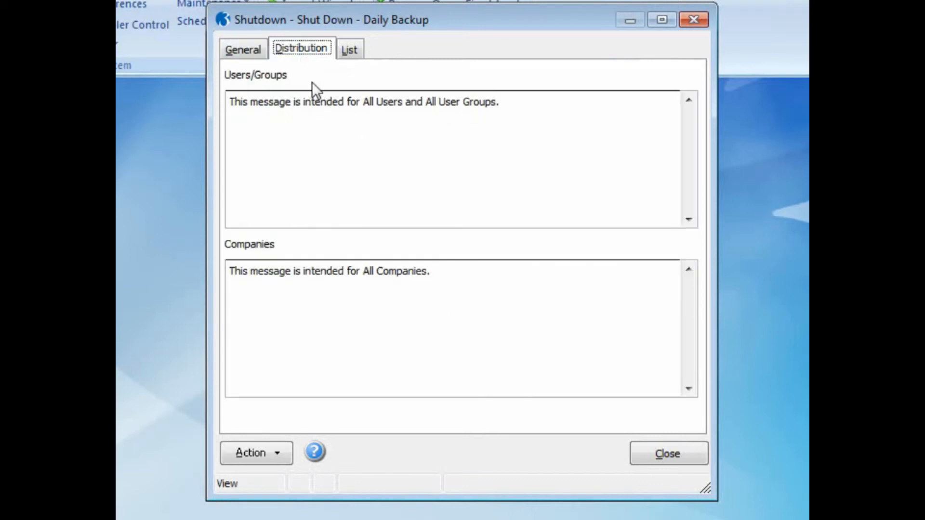
pyautogui.click(279, 458)
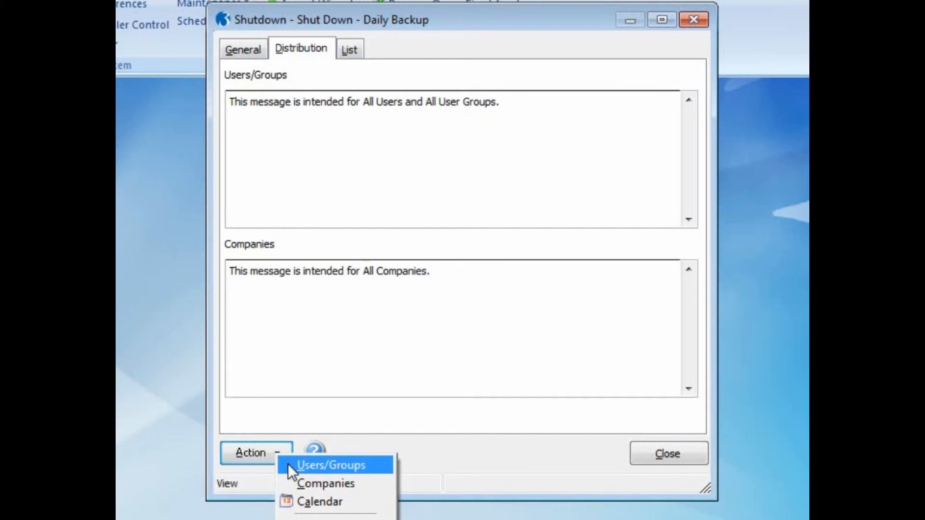
pyautogui.click(288, 465)
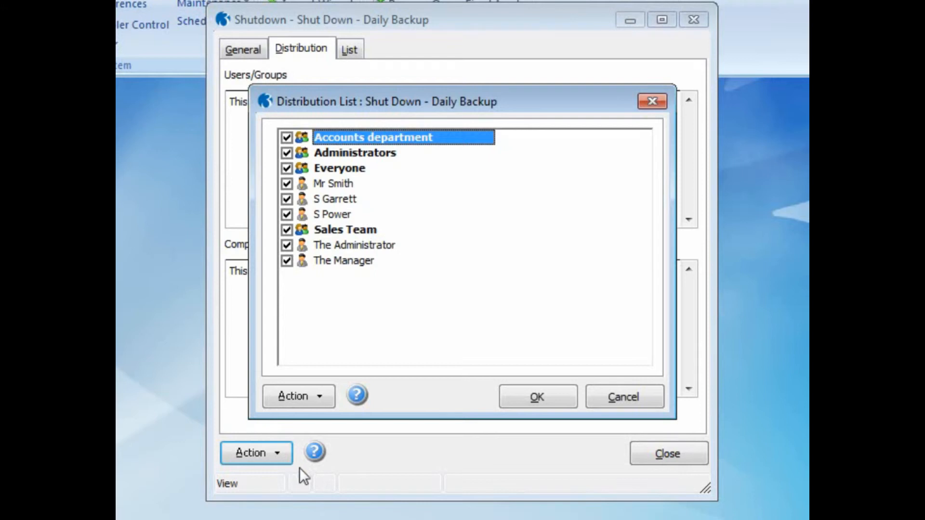
pyautogui.click(525, 404)
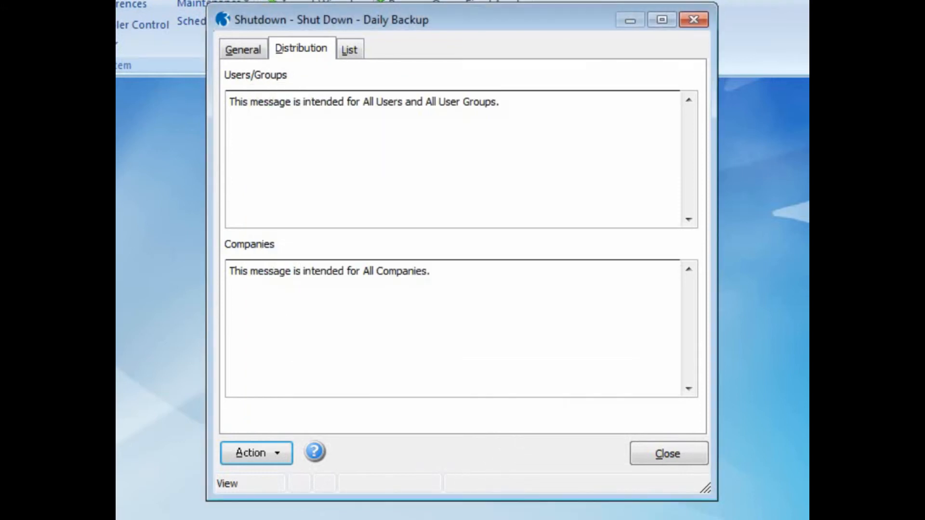
# Check the shutdown on the scheduling calendar, view its General settings, and close the record
pyautogui.click(283, 462)
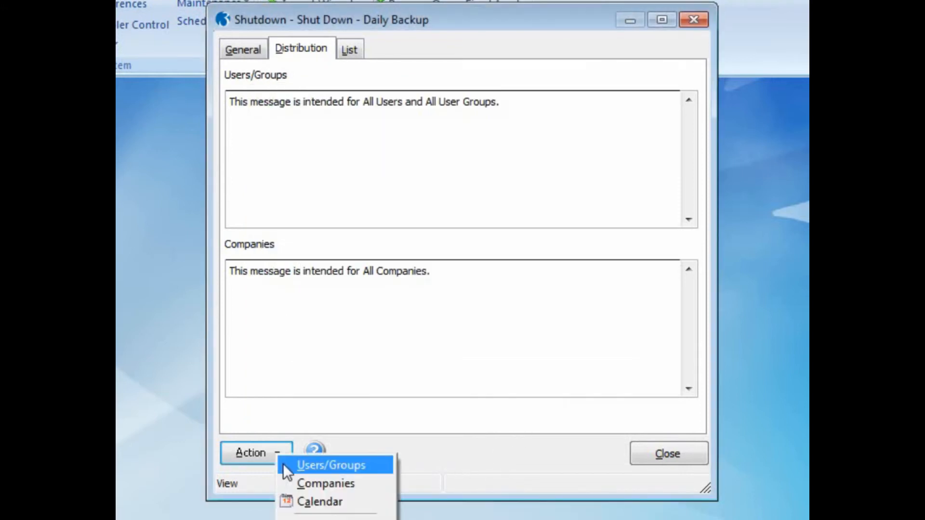
pyautogui.click(294, 496)
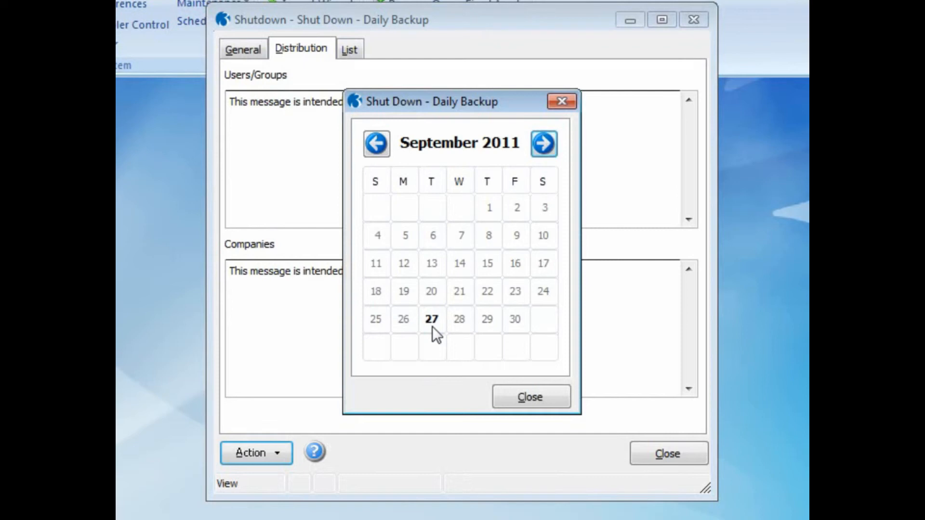
pyautogui.click(503, 390)
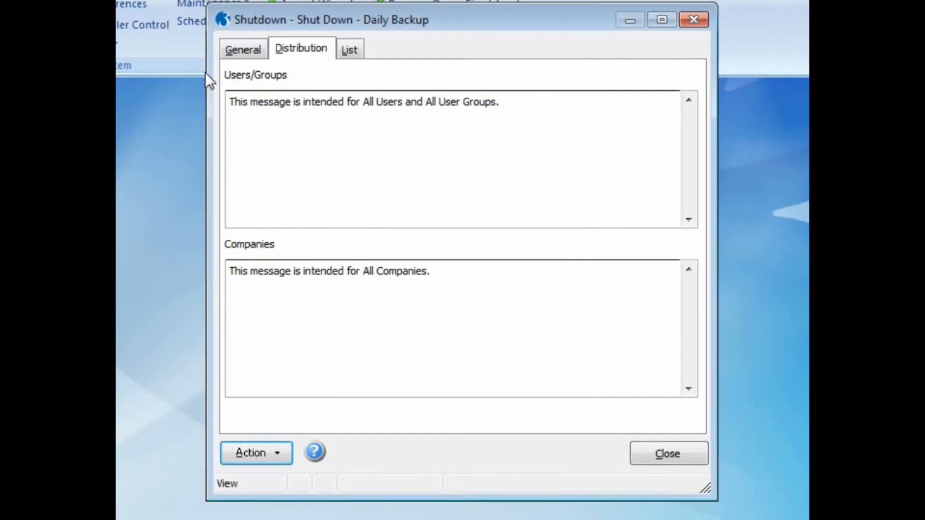
pyautogui.click(227, 49)
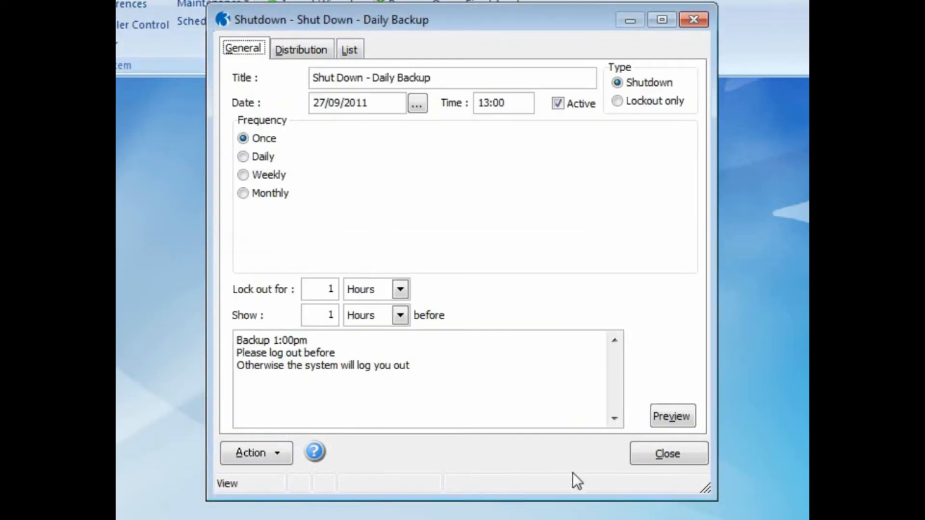
pyautogui.click(661, 460)
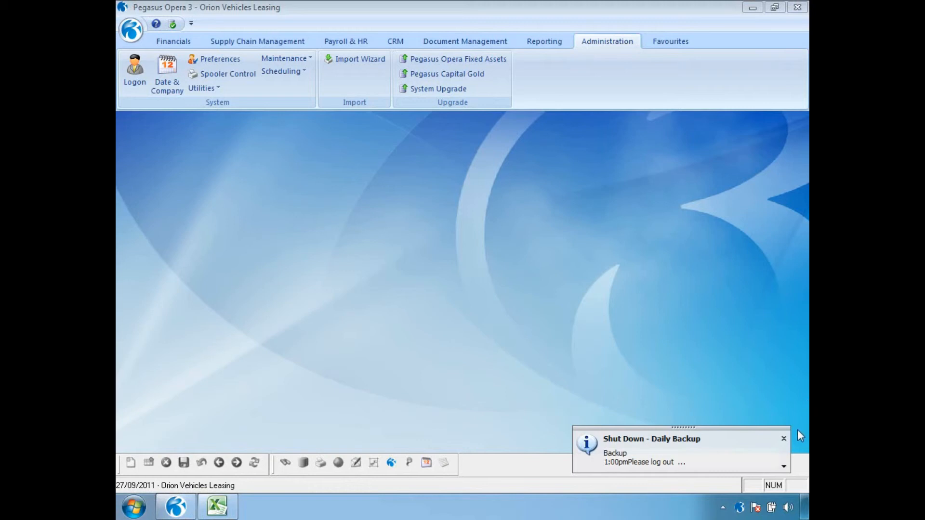
# Read the full text of each Daily Backup shutdown warning and dismiss both notifications
pyautogui.click(784, 466)
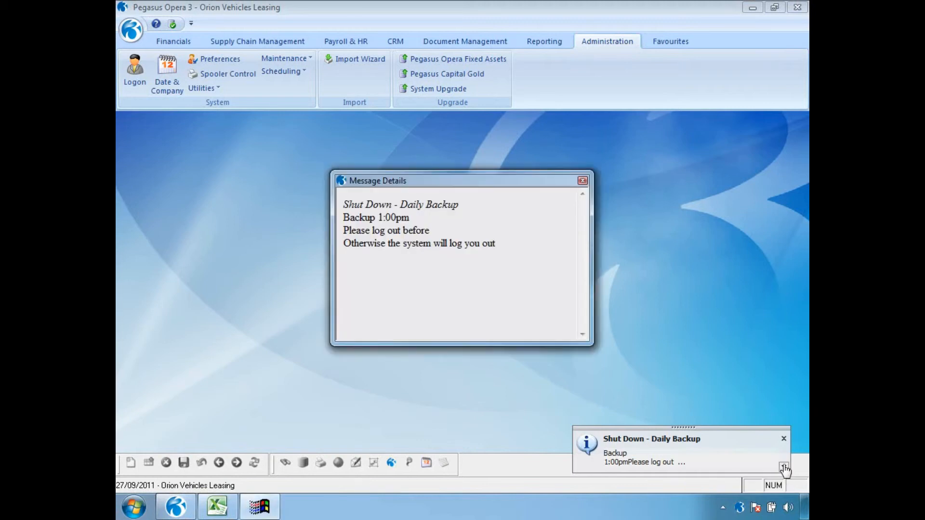
pyautogui.click(582, 181)
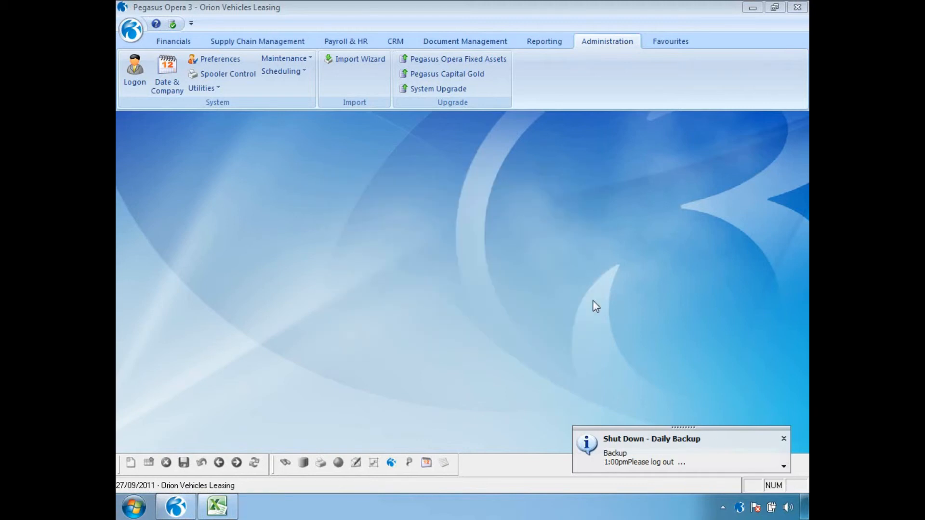
pyautogui.click(783, 439)
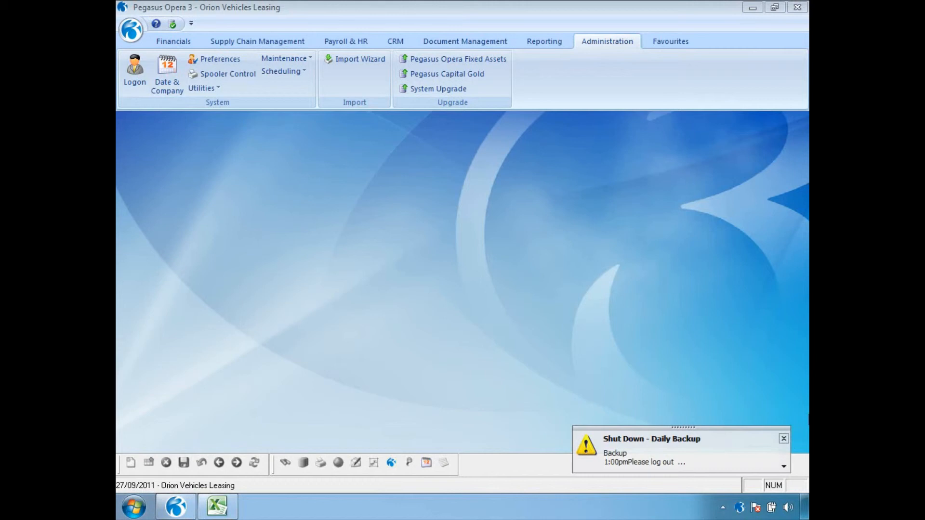
pyautogui.click(784, 467)
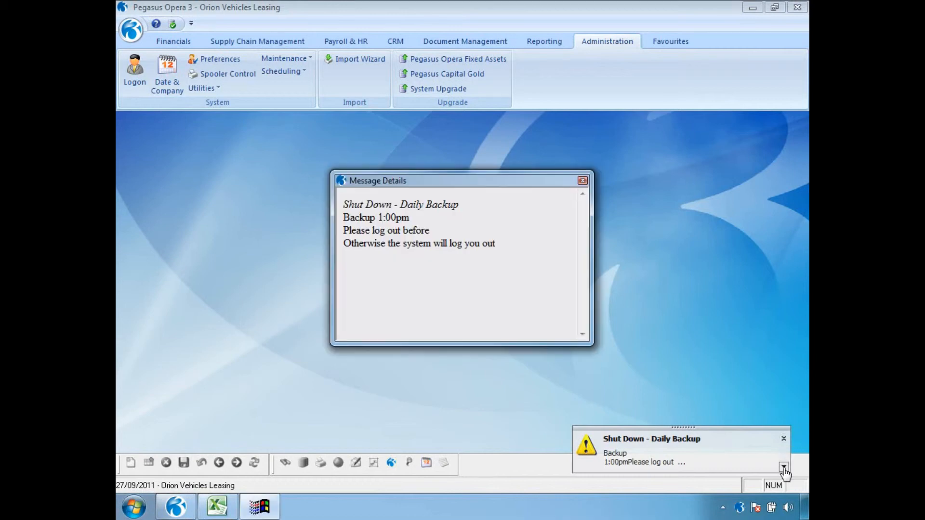
pyautogui.click(582, 181)
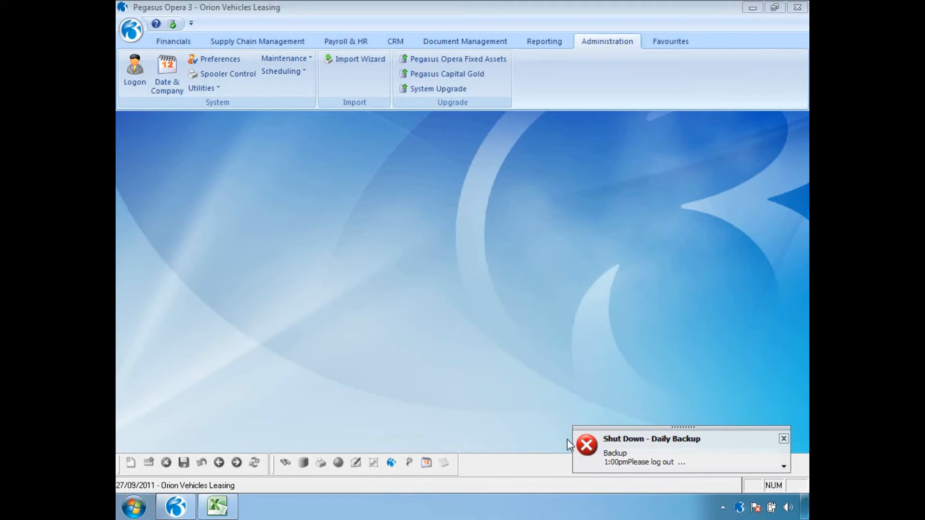
pyautogui.click(783, 439)
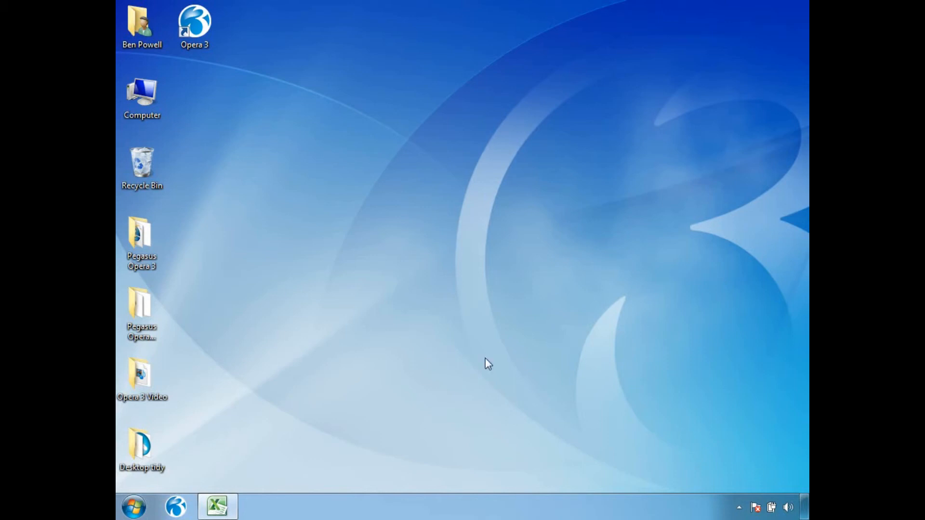
# Try logging on as MANAGER with a blank password, acknowledge the lockout, then log on as ADMIN
pyautogui.click(174, 506)
pyautogui.write('MANAGER')
pyautogui.press('Tab')
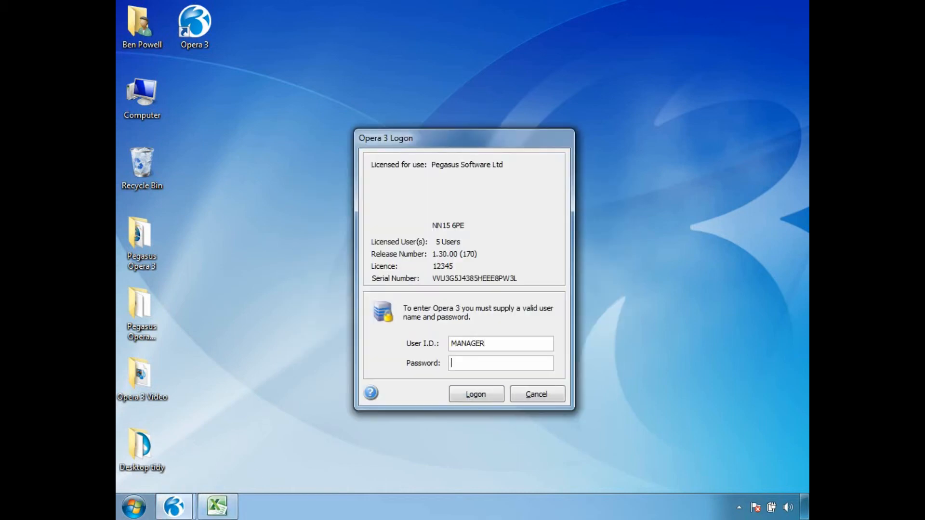
pyautogui.press('Return')
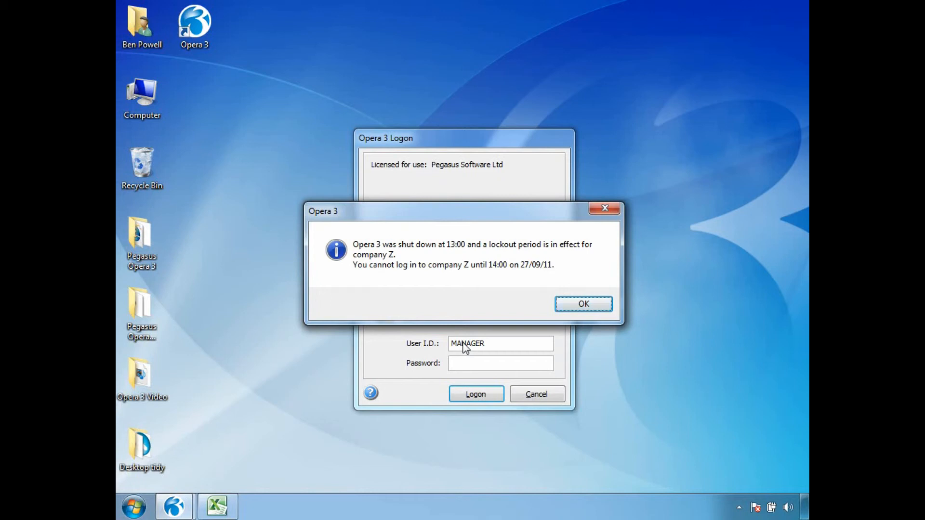
pyautogui.click(584, 305)
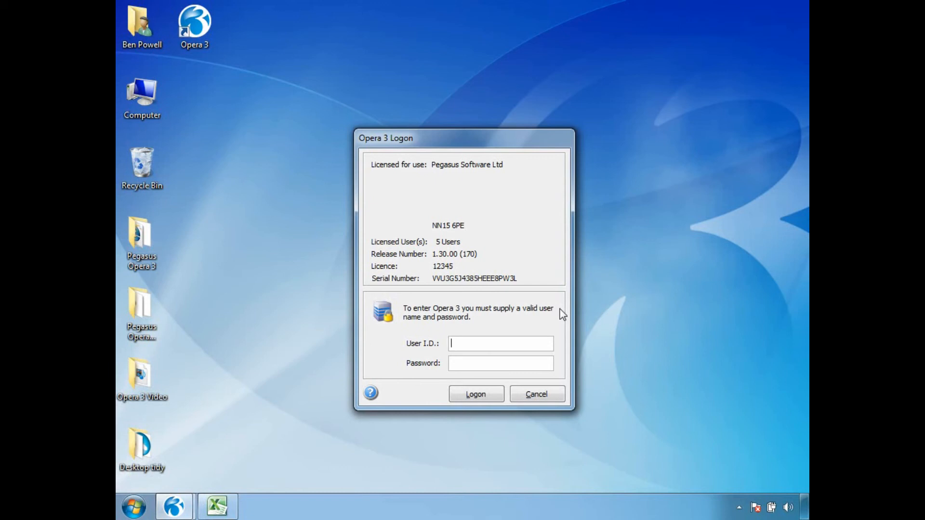
pyautogui.write('ADMIN')
pyautogui.press('Return')
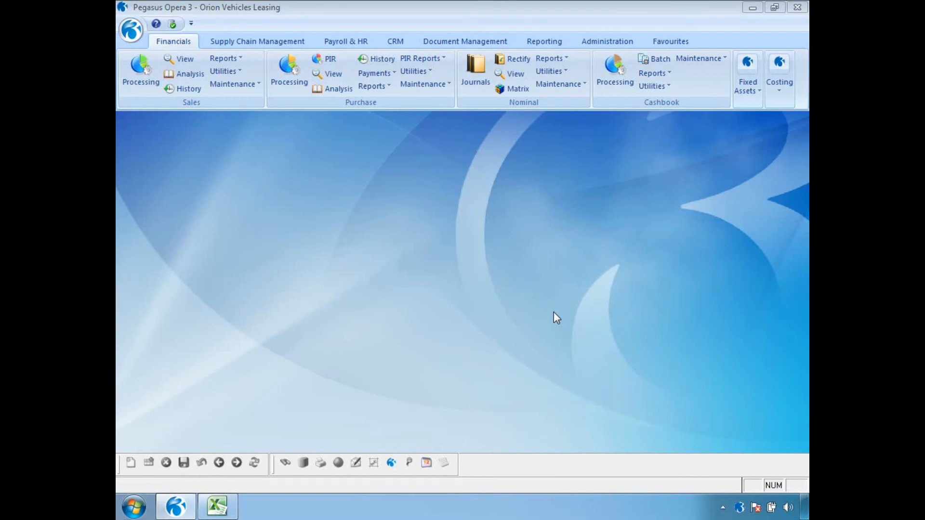
# Untick Active on the Shut Down - Daily Backup shutdown, save it and close the record
pyautogui.click(607, 41)
pyautogui.click(294, 74)
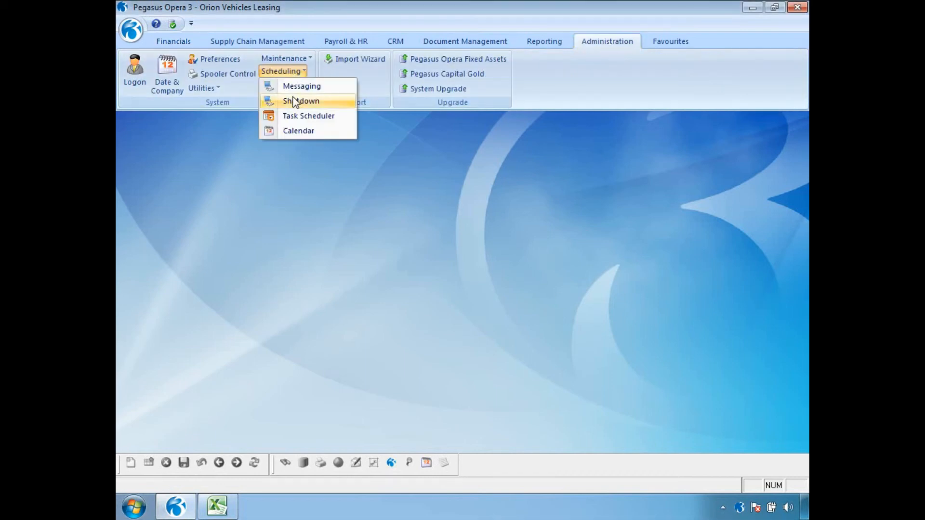
pyautogui.click(294, 101)
pyautogui.click(530, 129)
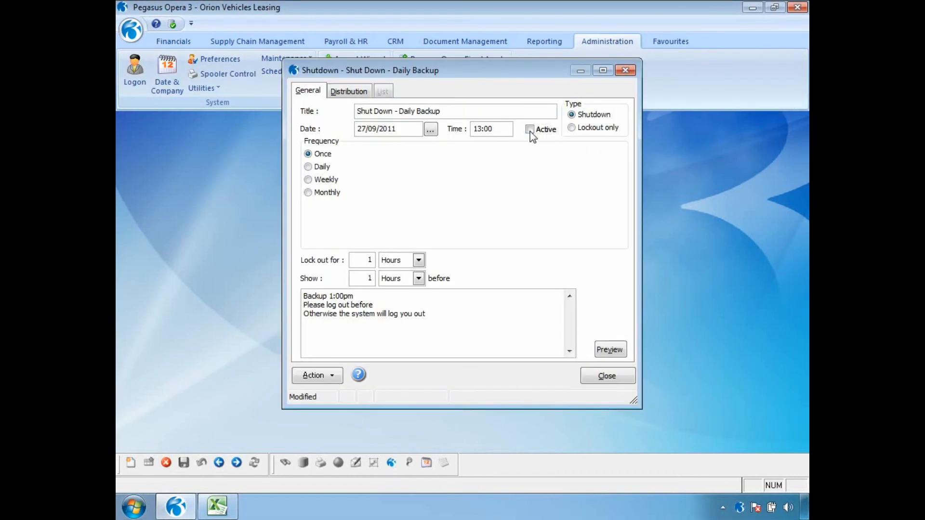
pyautogui.click(184, 464)
pyautogui.click(602, 379)
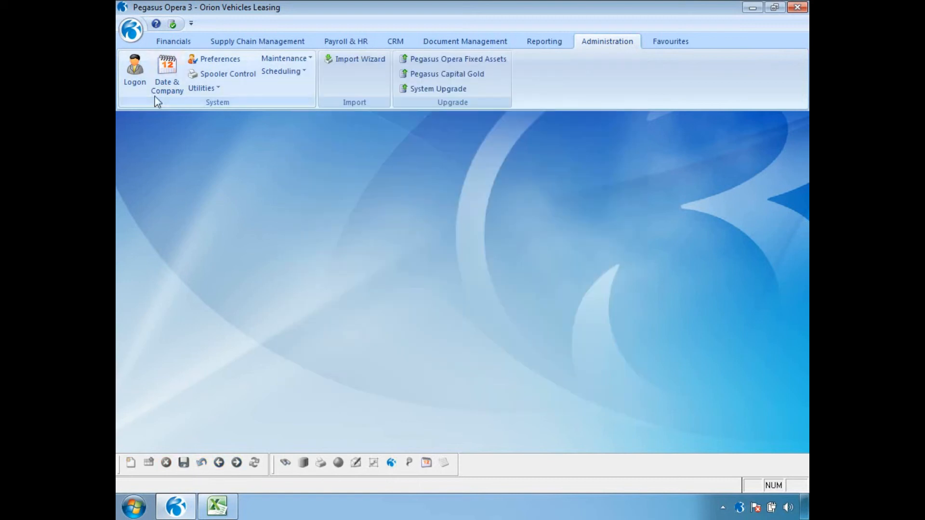
# Log on again as MANAGER with a blank password to confirm access is restored
pyautogui.click(146, 87)
pyautogui.write('MANAGER')
pyautogui.press('Tab')
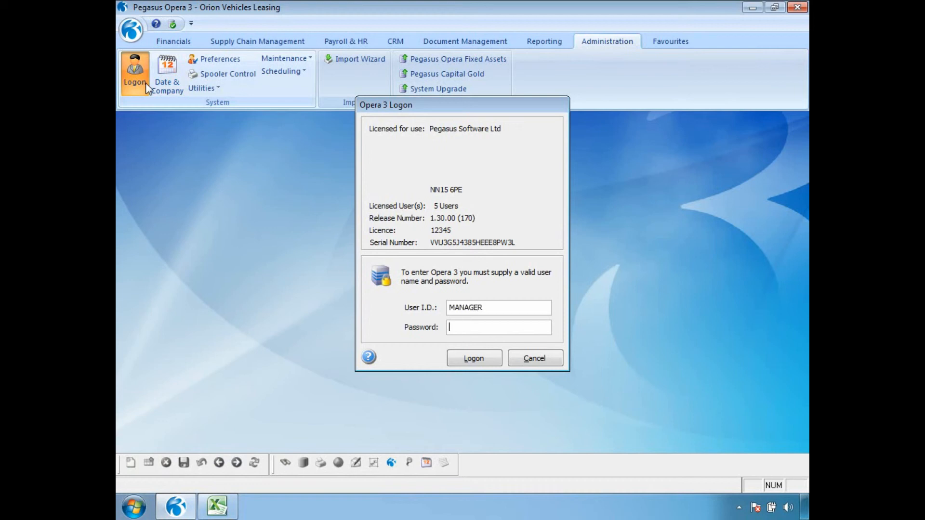
pyautogui.press('Return')
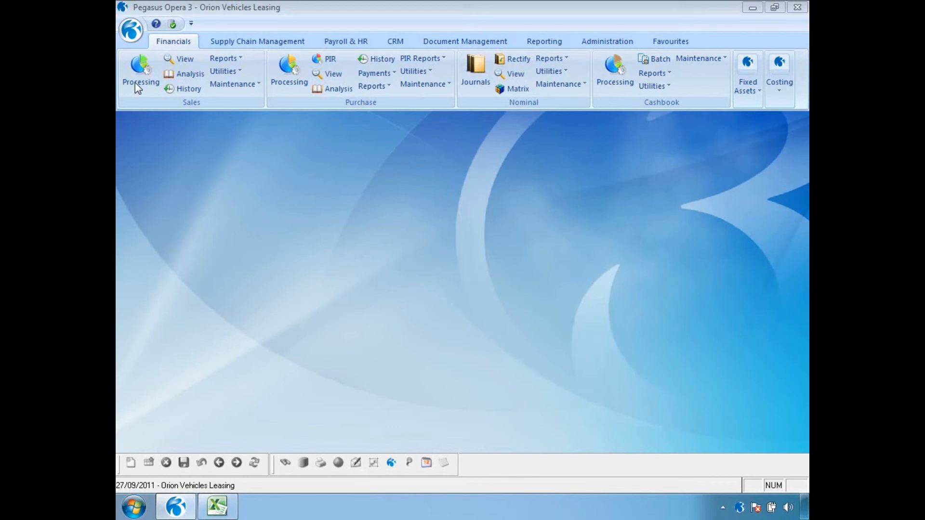
# Open the Administration Scheduling Calendar with inactive messages included in the list
pyautogui.click(603, 43)
pyautogui.click(297, 72)
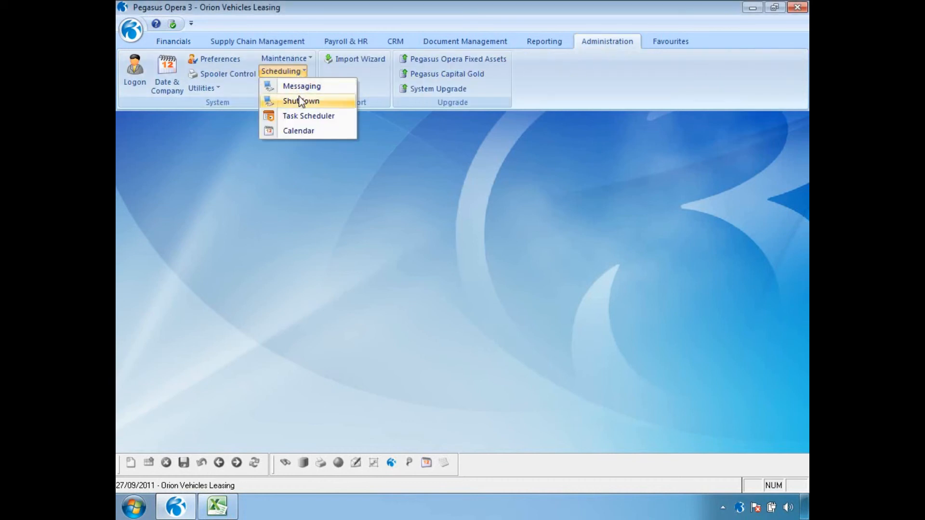
pyautogui.click(301, 131)
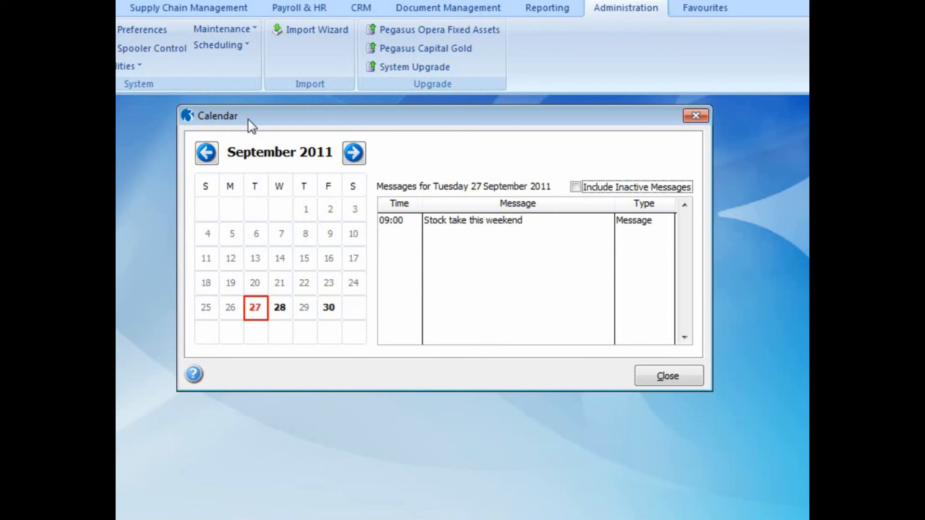
pyautogui.click(575, 188)
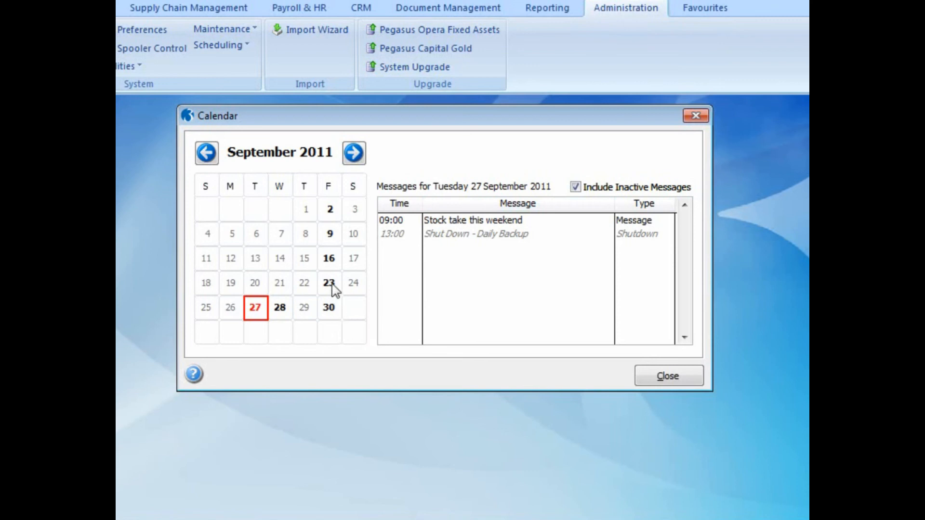
# Review the Daily Backup and Weekly Backup shutdowns on 16 and 23 September, then close the calendar
pyautogui.click(332, 263)
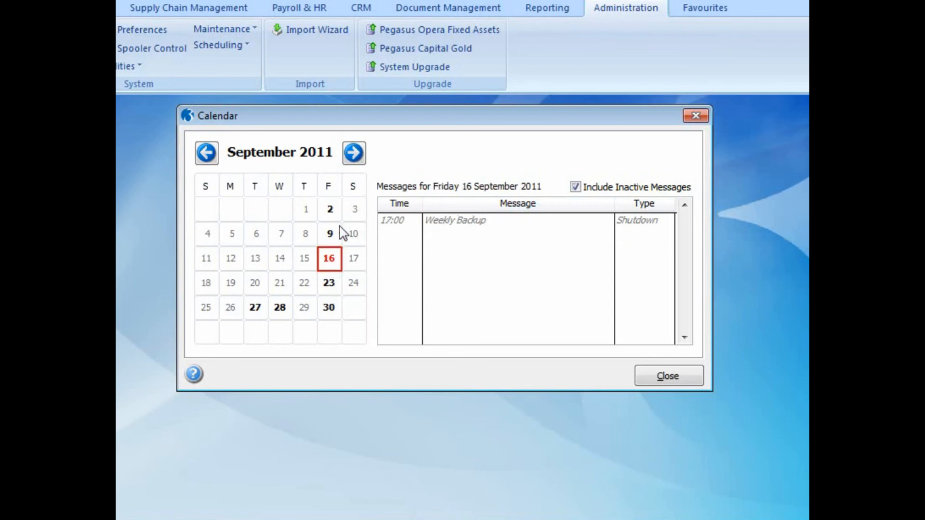
pyautogui.click(330, 290)
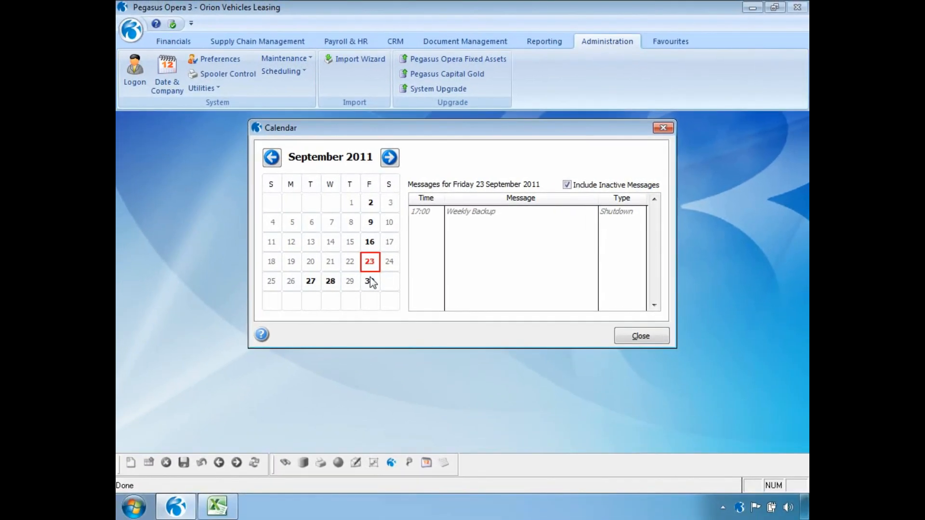
pyautogui.click(640, 337)
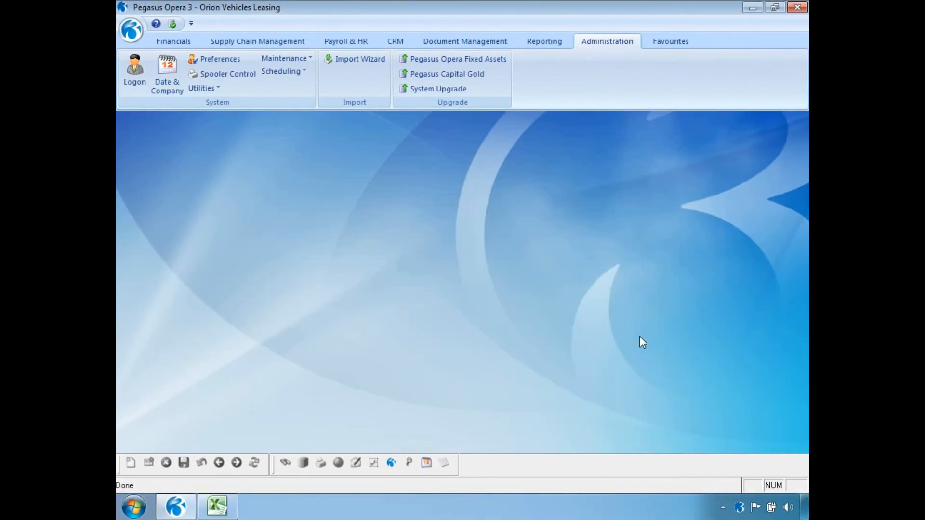
pyautogui.click(272, 73)
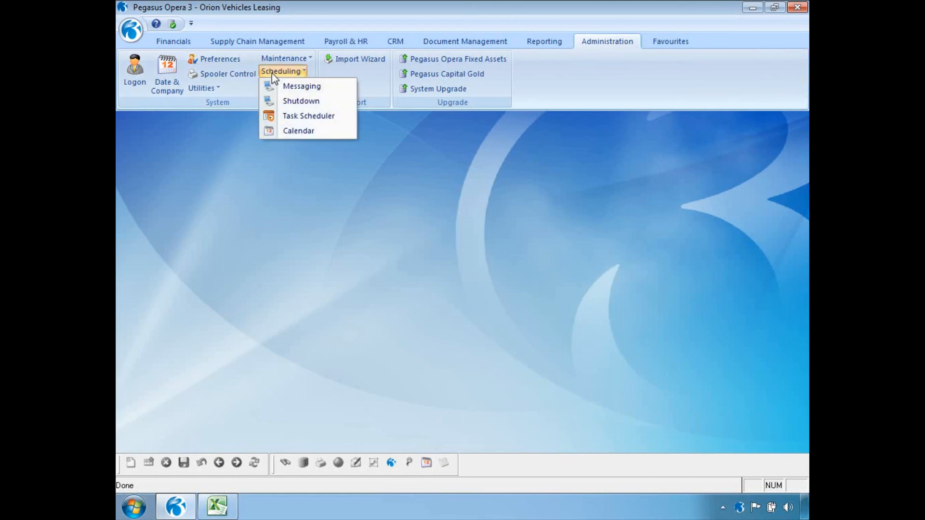